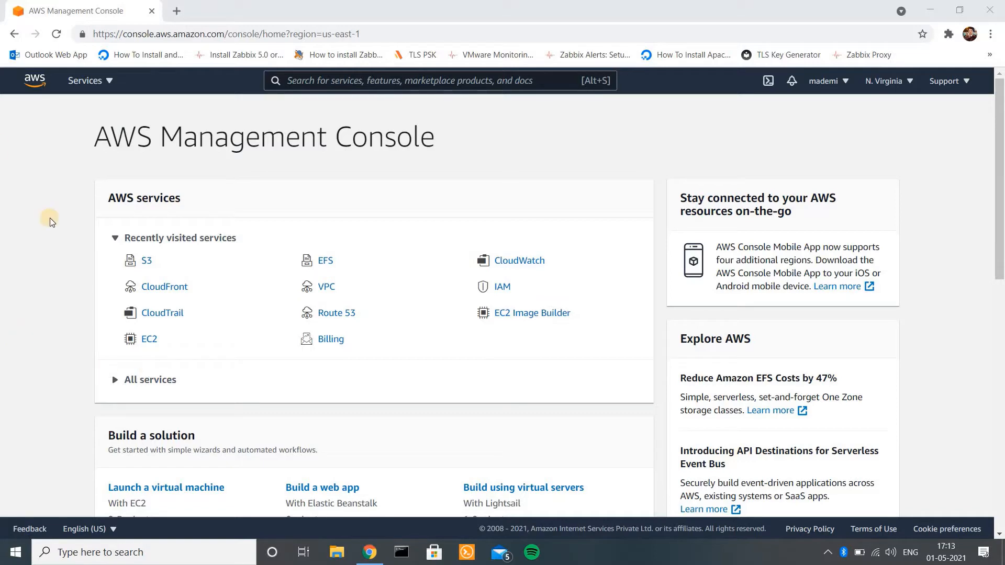
left_click(107, 82)
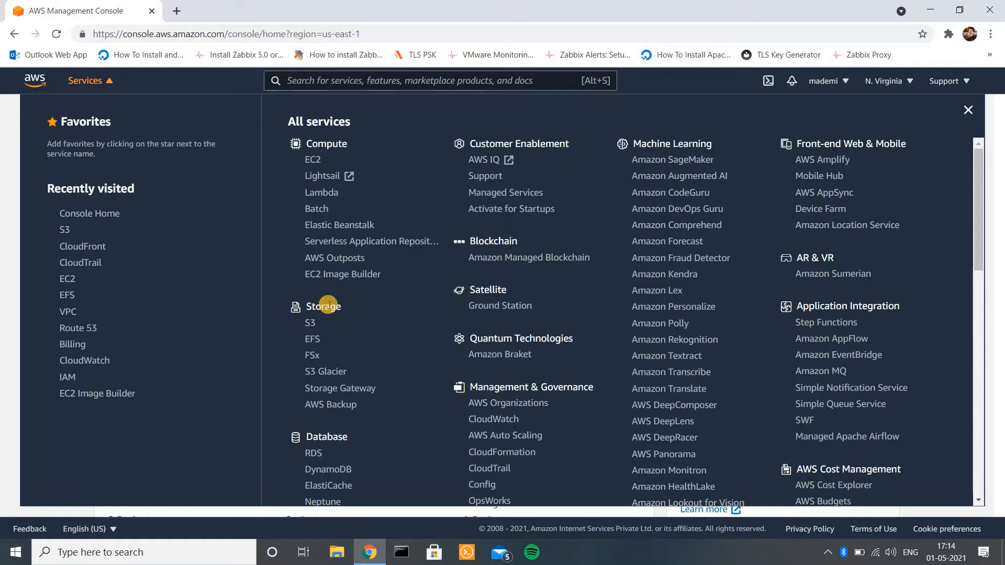
left_click(310, 329)
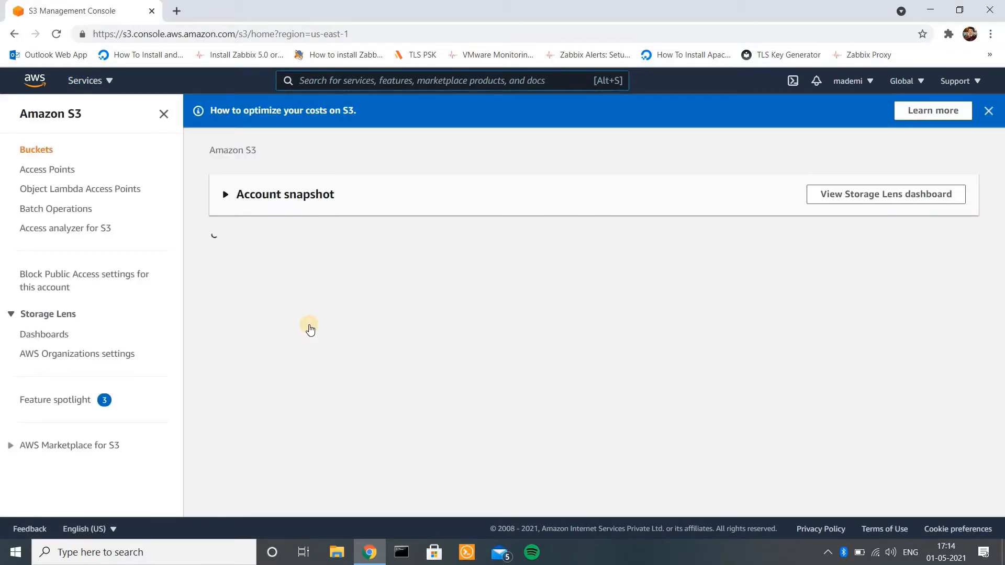
left_click(15, 34)
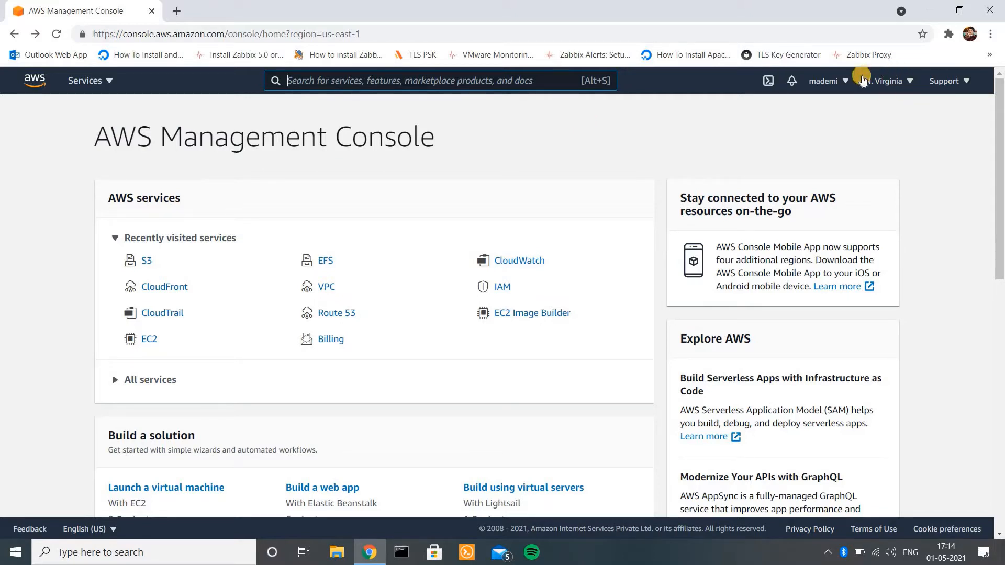
Step: Examine the list of AWS regions available from the console home page
left_click(910, 84)
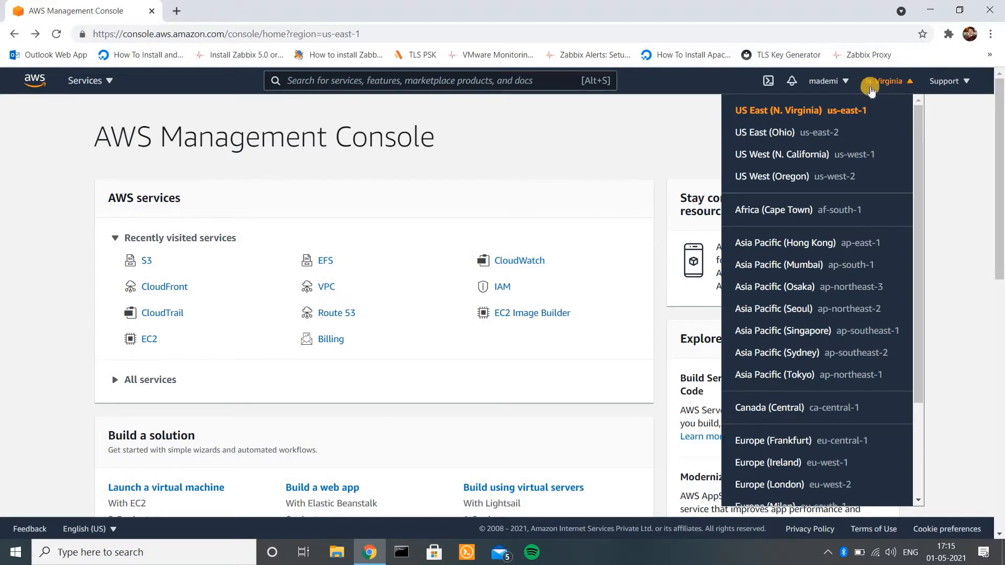
left_click(938, 112)
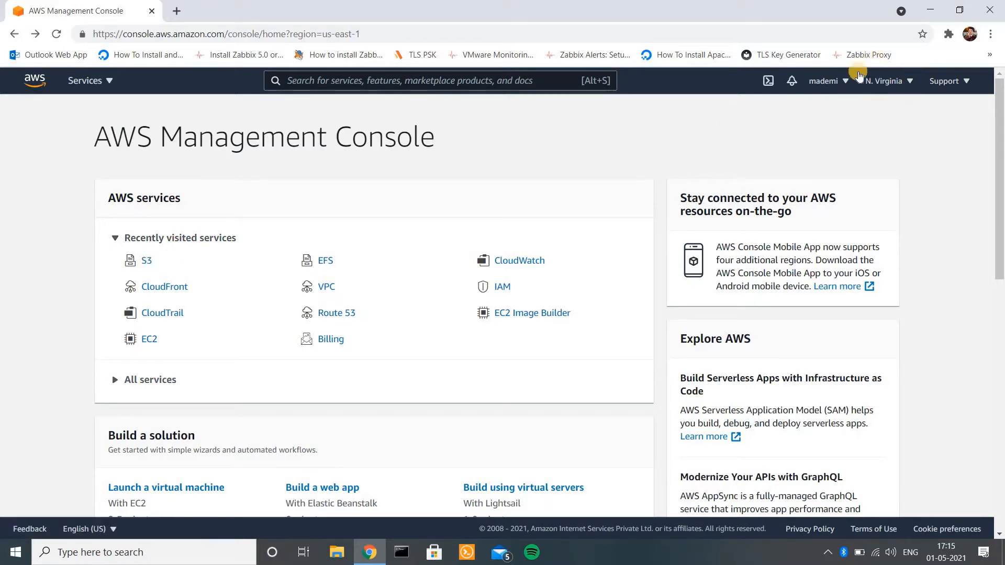
Step: Open the S3 service and check whether it requires a region selection
left_click(145, 266)
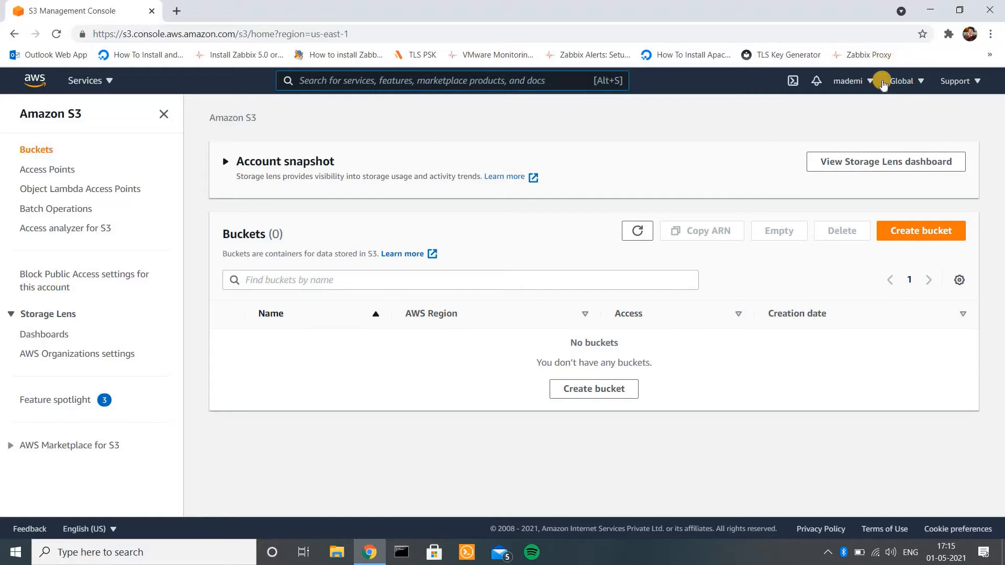
right_click(913, 82)
left_click(909, 100)
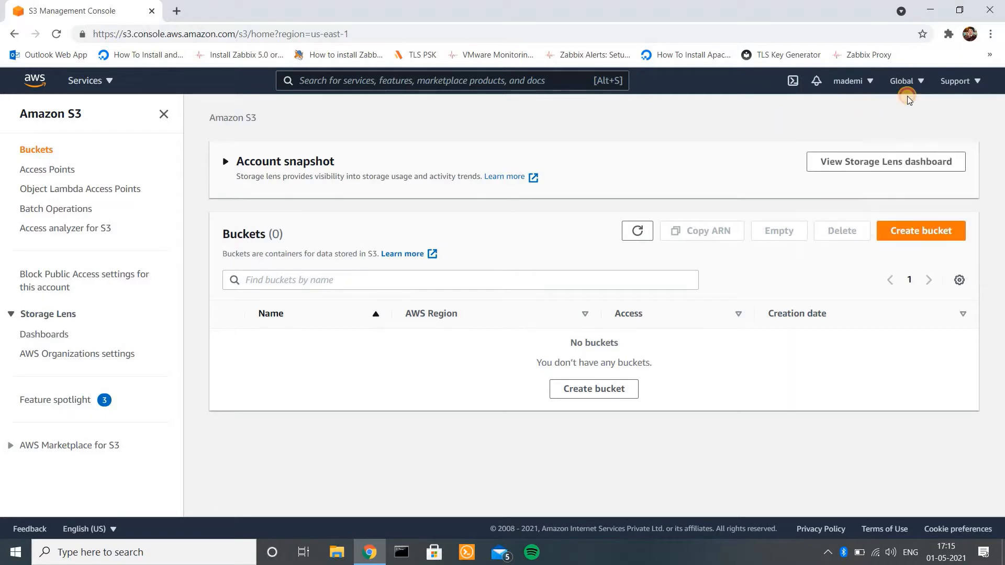
left_click(912, 81)
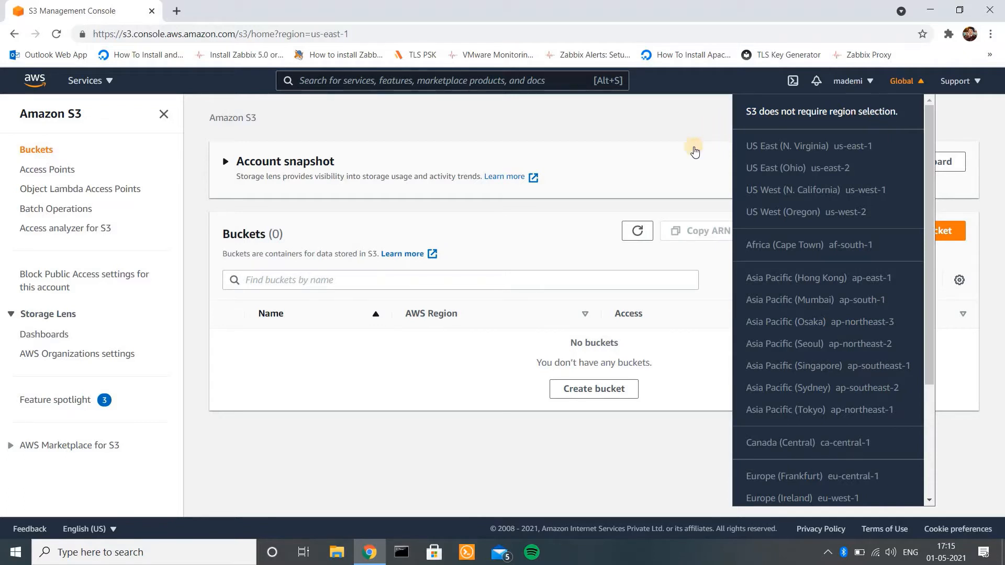
left_click(669, 129)
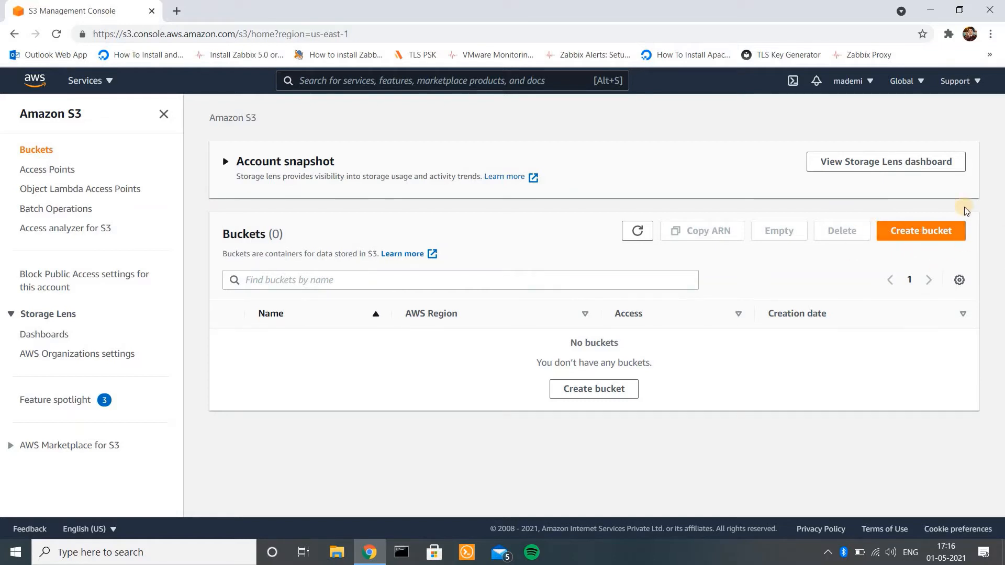
Step: Start creating a bucket named mademi-s3-bucket in the US East (N. Virginia) us-east-1 region
left_click(916, 233)
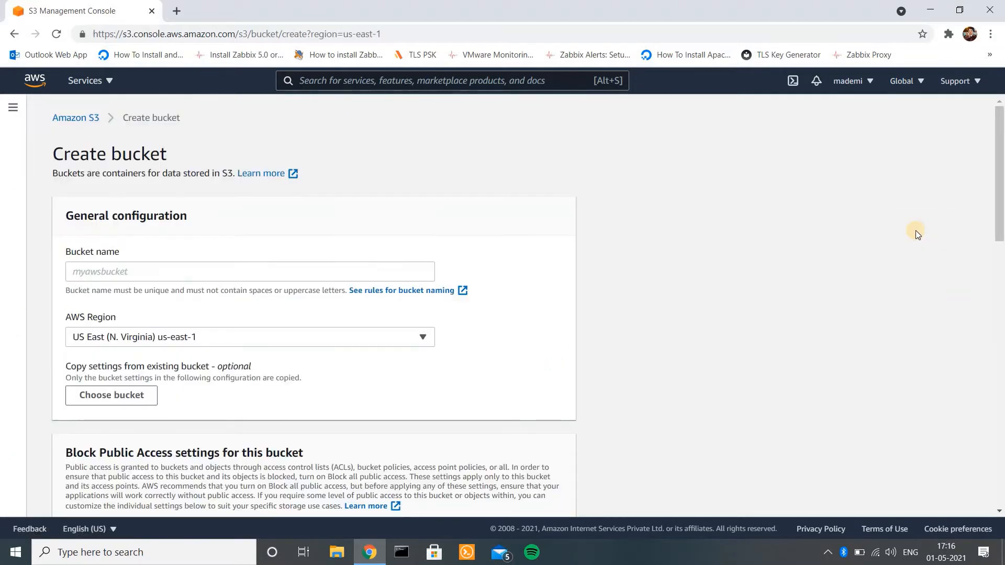
left_click_drag(1001, 217, 1000, 246)
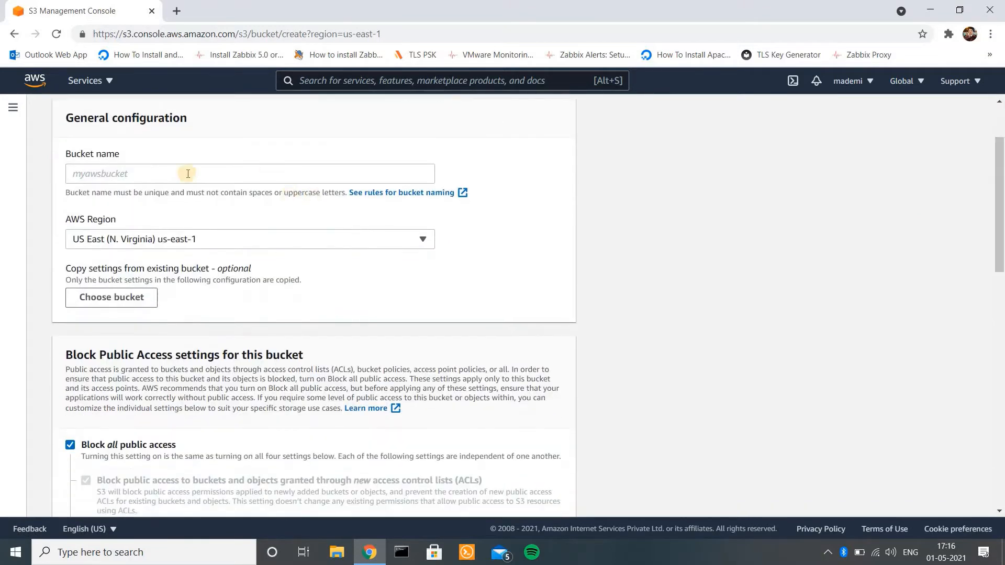
left_click(122, 173)
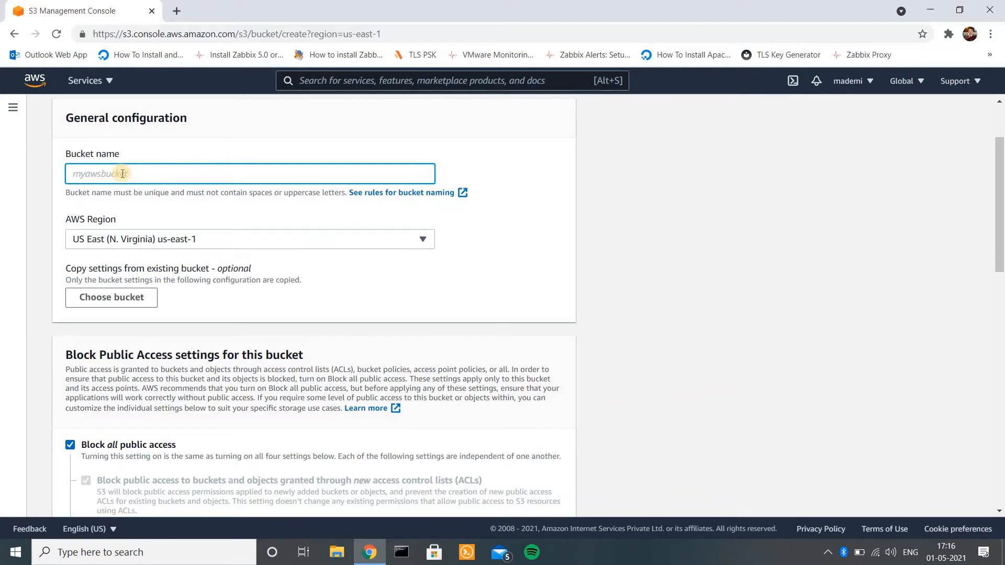
type("mademi-s3-bucket")
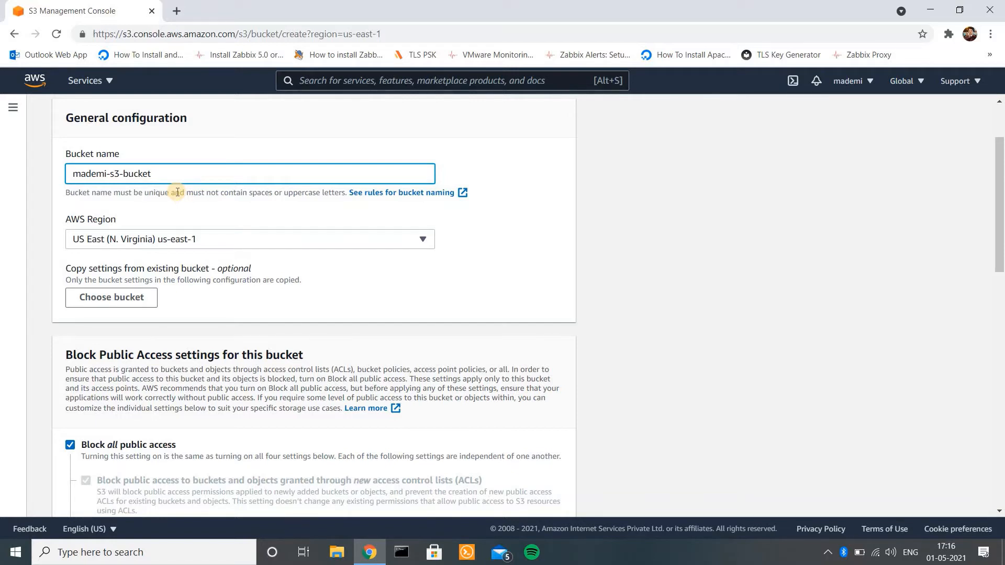
left_click(98, 240)
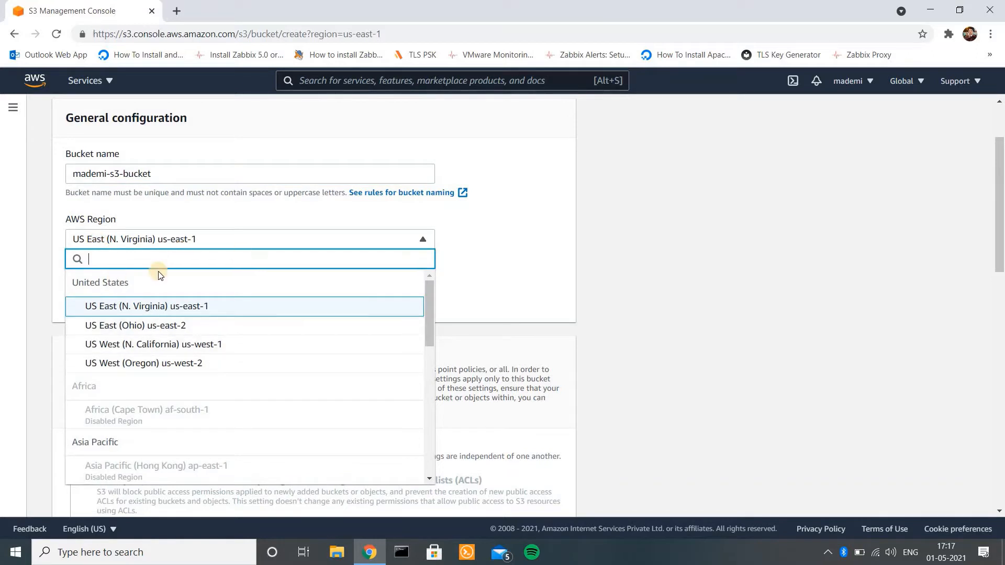
left_click(153, 305)
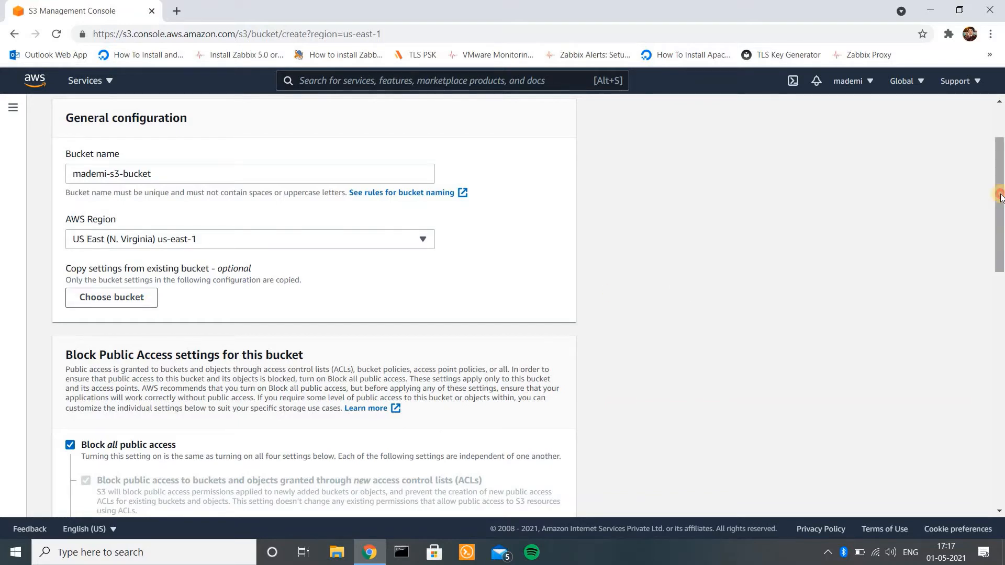
Step: Review the new bucket's public access, versioning, tags, default encryption and advanced Object Lock settings
left_click_drag(1000, 223, 1001, 240)
scroll(1000, 241, "down", 3)
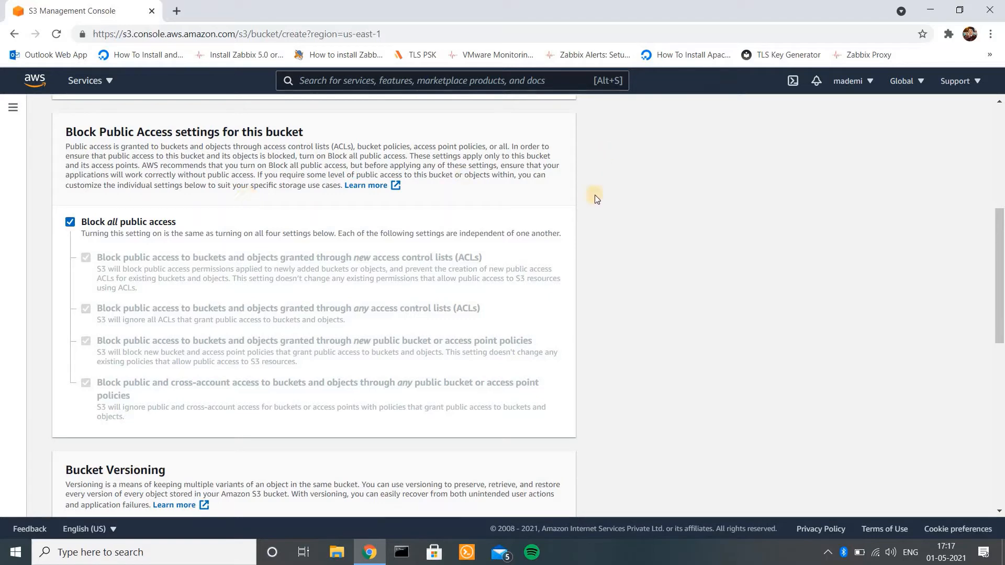
scroll(996, 253, "down", 4)
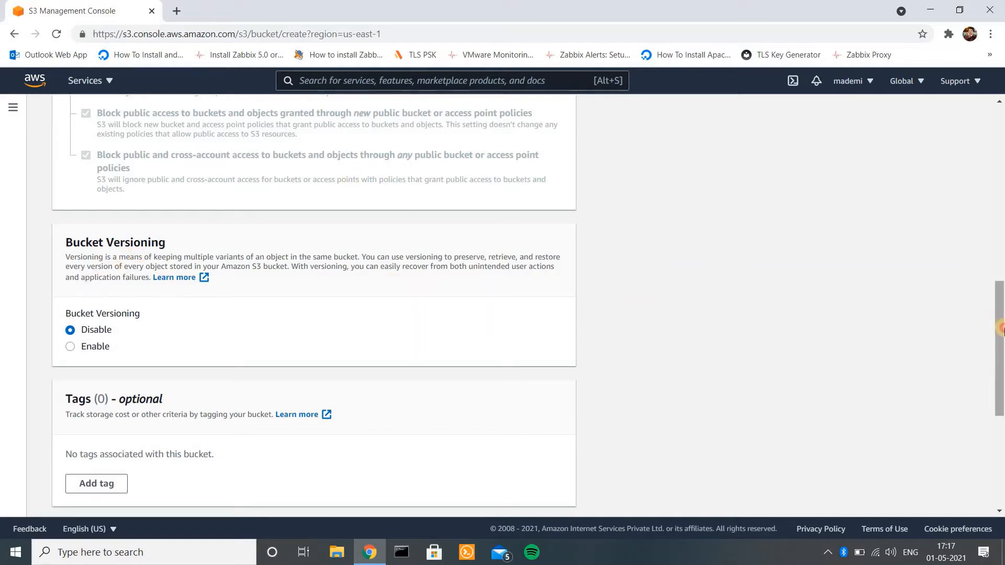
scroll(1000, 327, "down", 5)
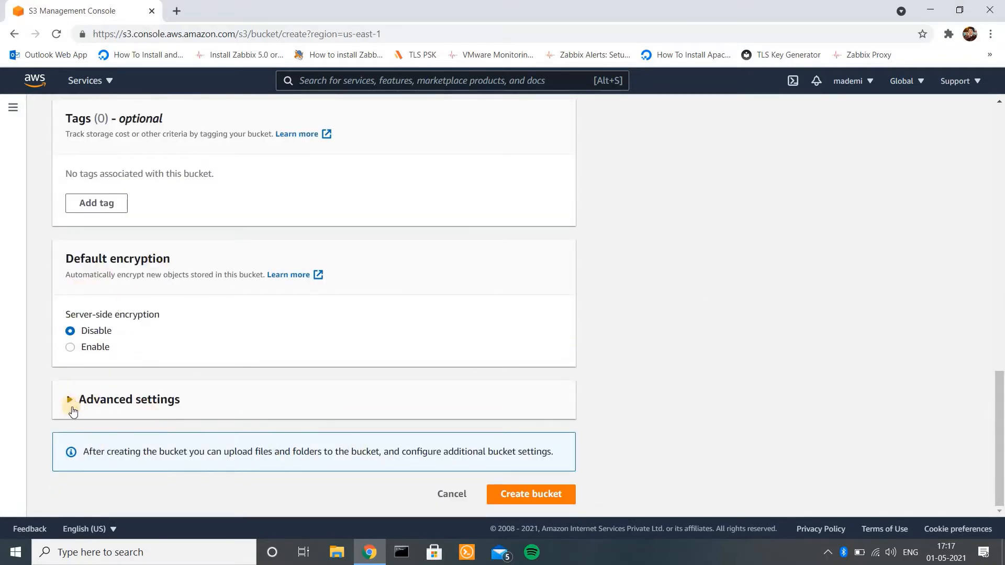
left_click(69, 400)
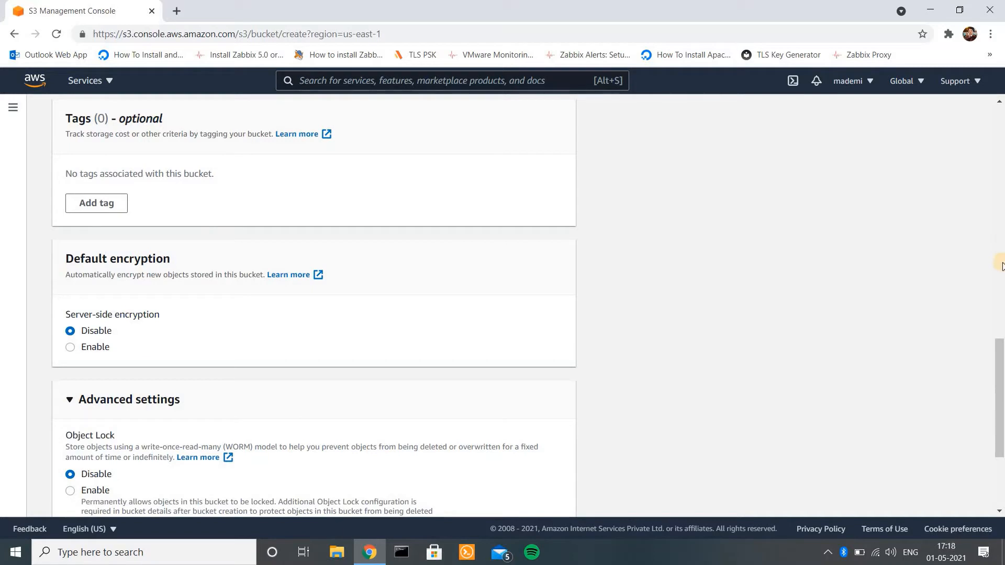
left_click_drag(1000, 381, 1001, 415)
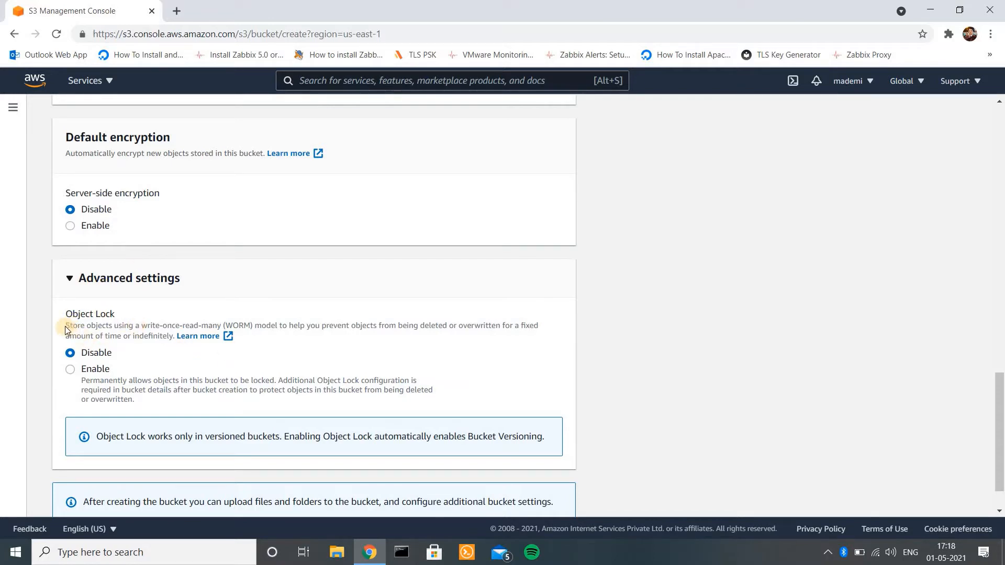
left_click_drag(65, 329, 175, 337)
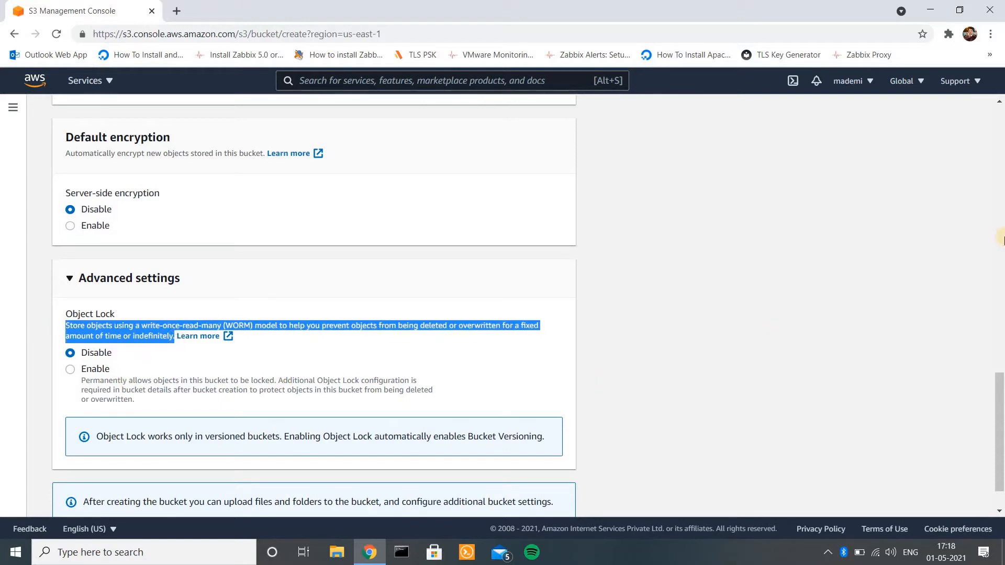
scroll(767, 405, "down", 1)
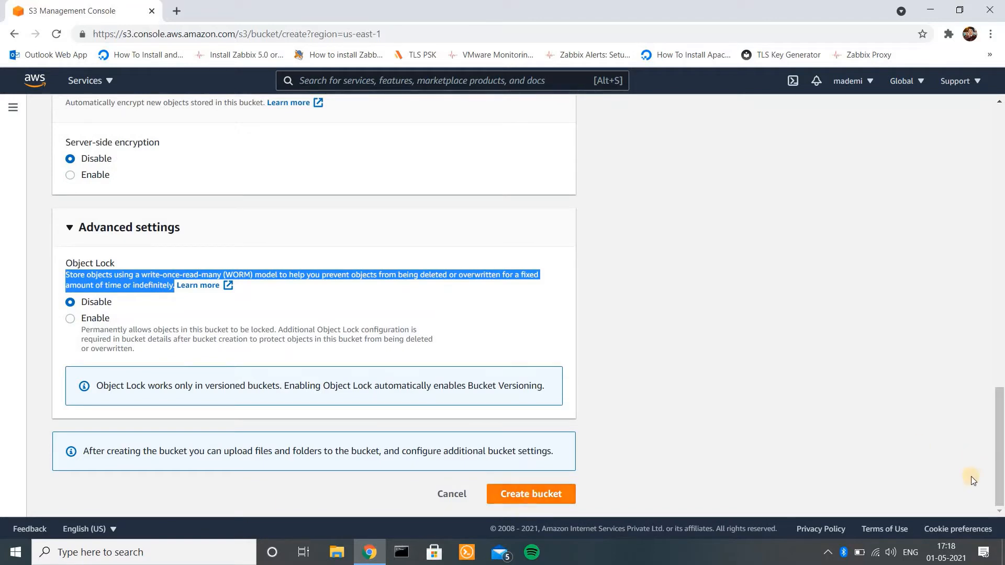
scroll(1000, 421, "up", 1)
scroll(999, 422, "up", 3)
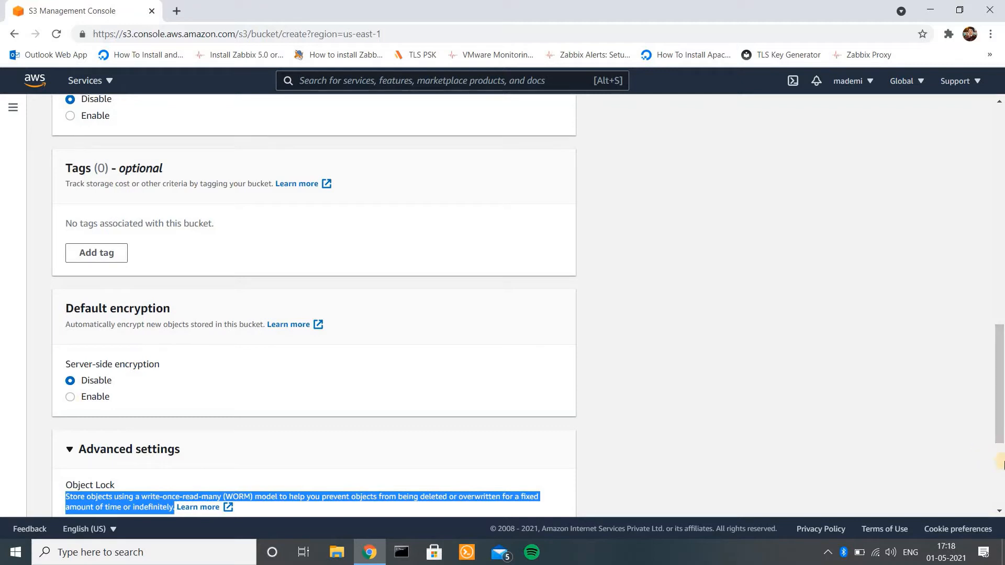
left_click_drag(1000, 413, 1000, 518)
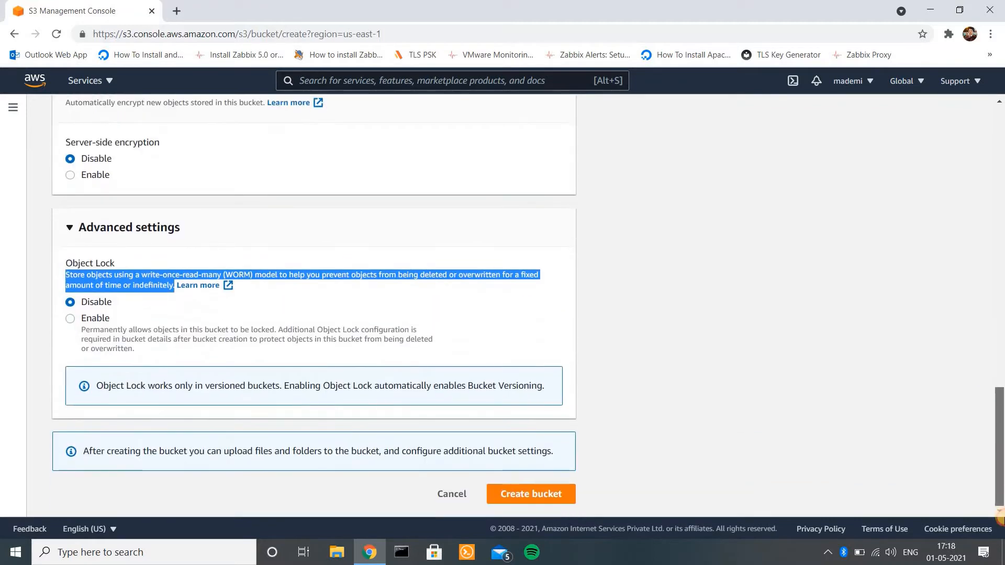
Step: Create the bucket with the default settings and open mademi-s3-bucket from the bucket list
left_click(518, 505)
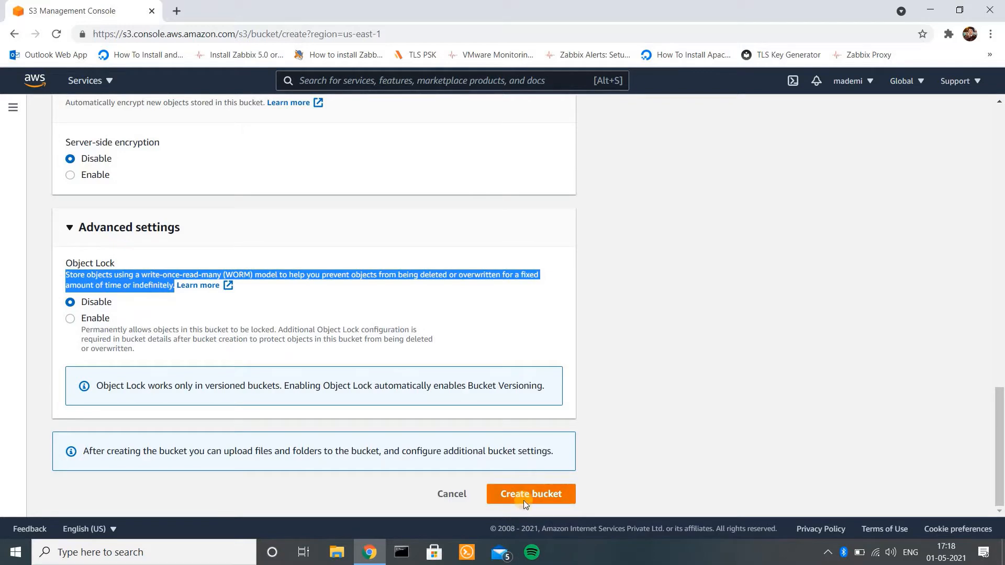
left_click(523, 501)
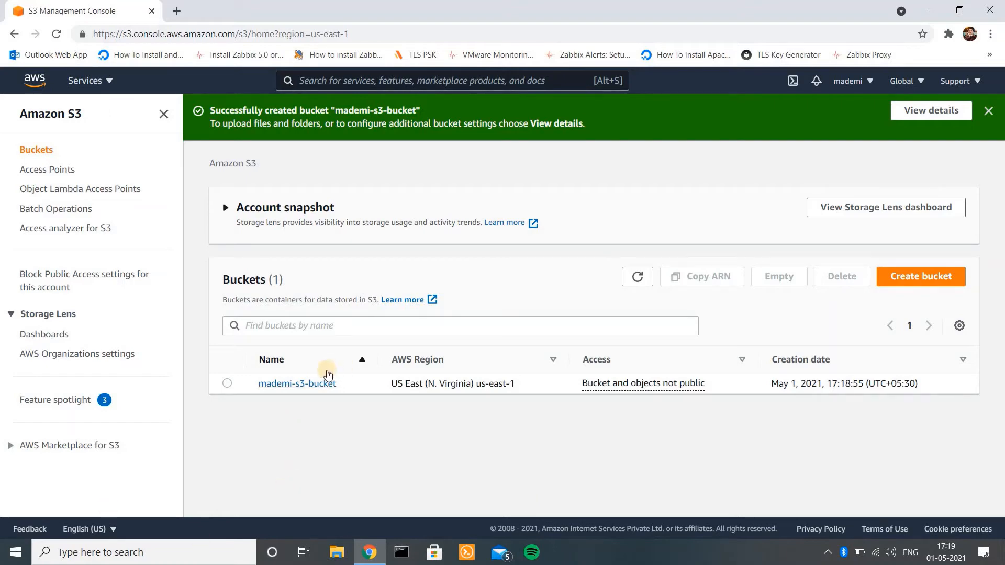
left_click(313, 385)
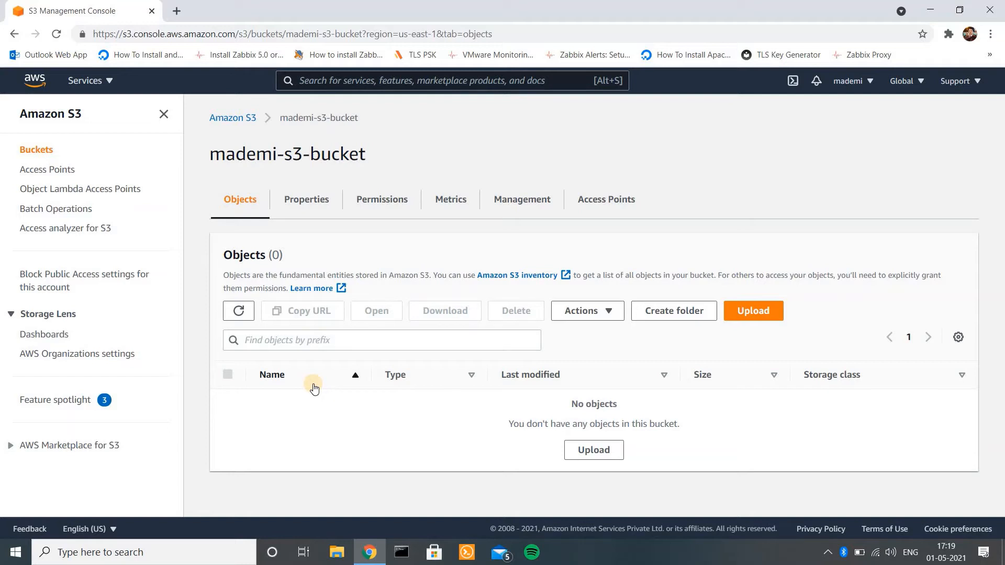
Step: Start an upload to the bucket and add the file s3-web.html from the Desktop folder
left_click(752, 311)
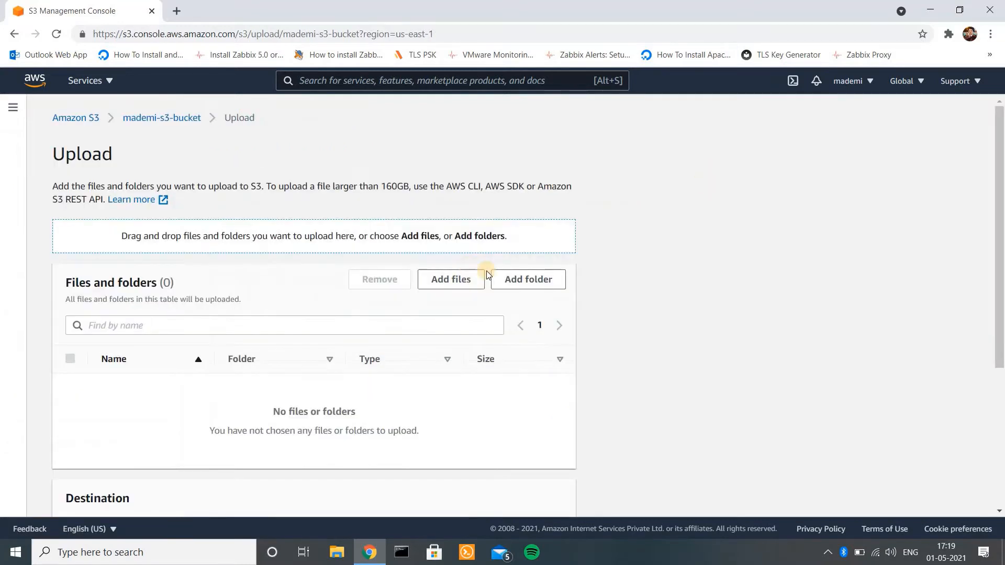
left_click(451, 281)
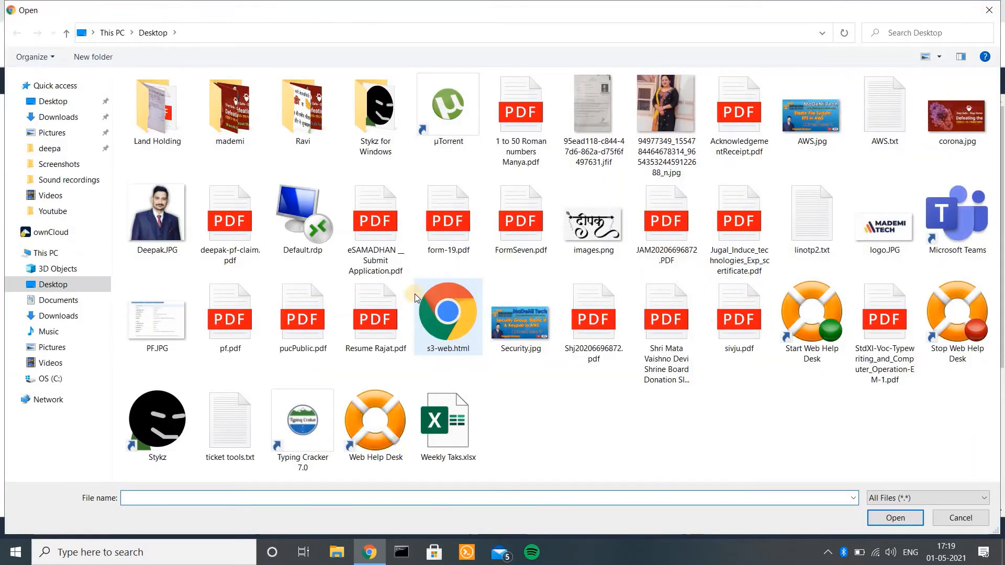
double_click(446, 324)
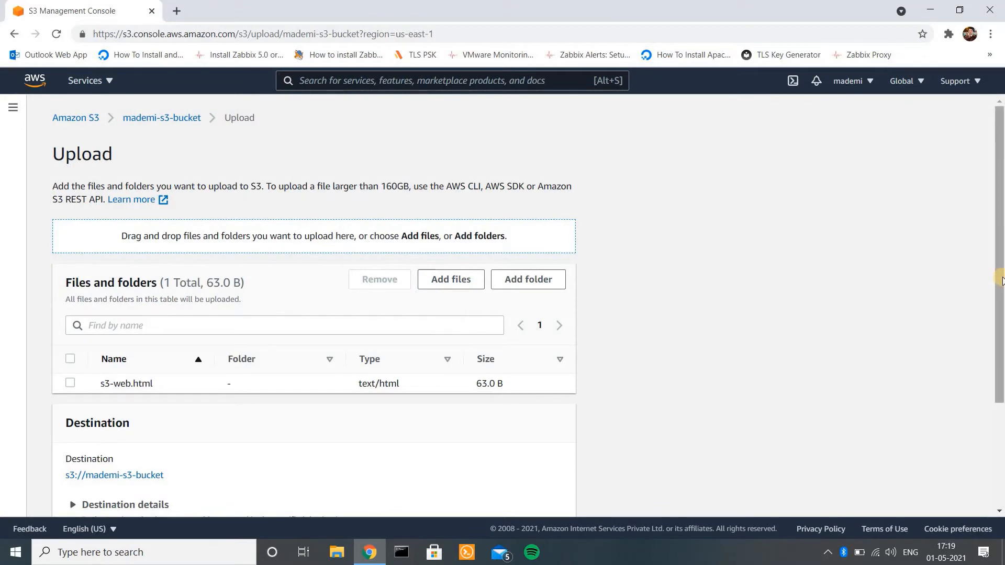
Step: Review the access control permissions, upload s3-web.html with the predefined Private ACL, and check the upload status
left_click_drag(1000, 314, 1001, 423)
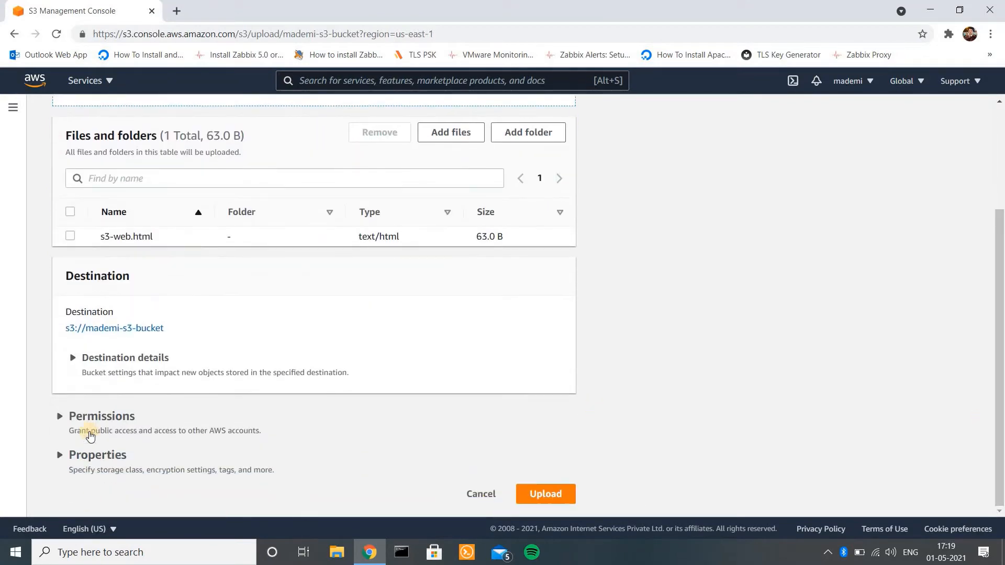
left_click(61, 417)
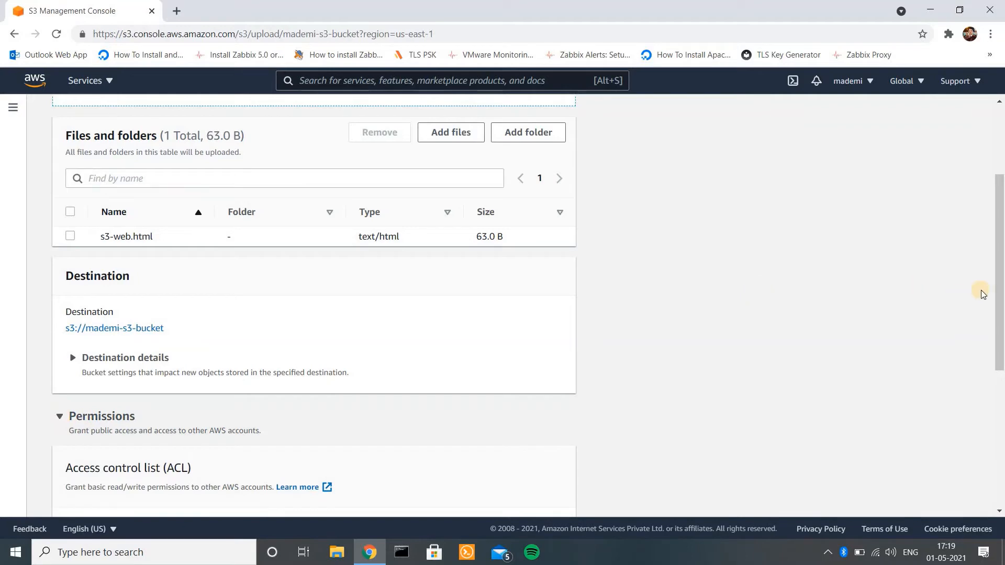
left_click_drag(1000, 293, 1001, 444)
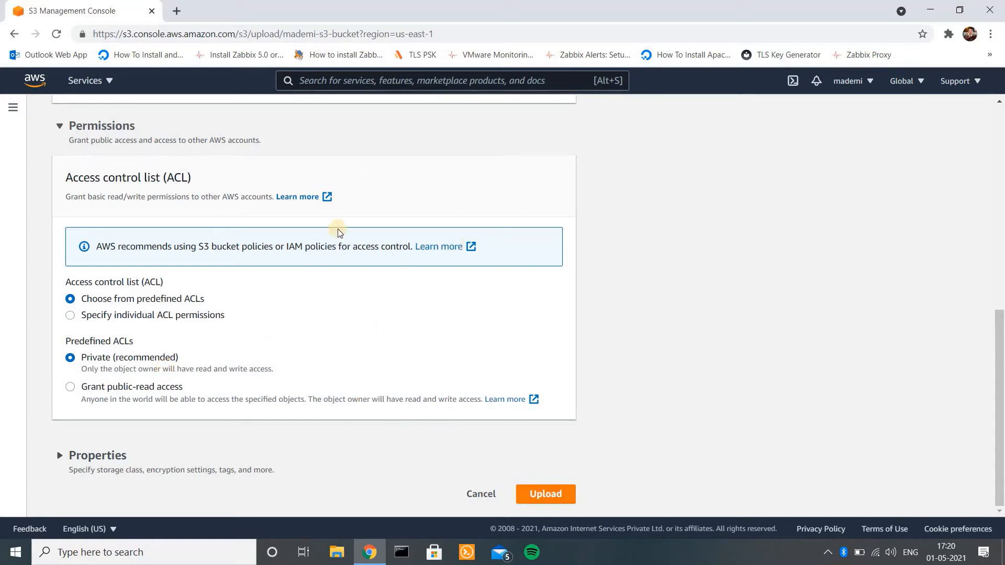
left_click(541, 500)
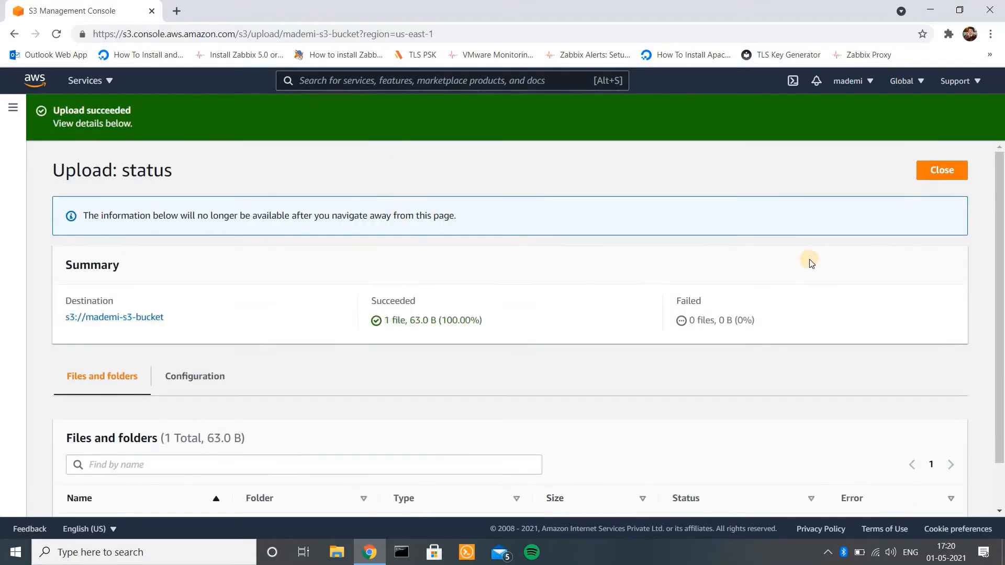
scroll(1000, 395, "down", 2)
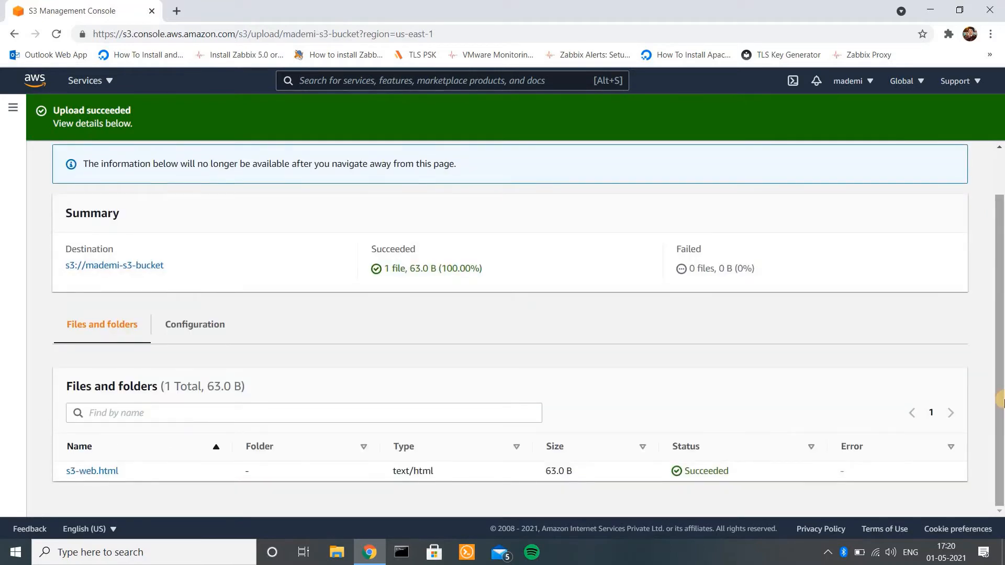
Step: Close the upload status and open the details of the s3-web.html object in mademi-s3-bucket
scroll(999, 402, "up", 2)
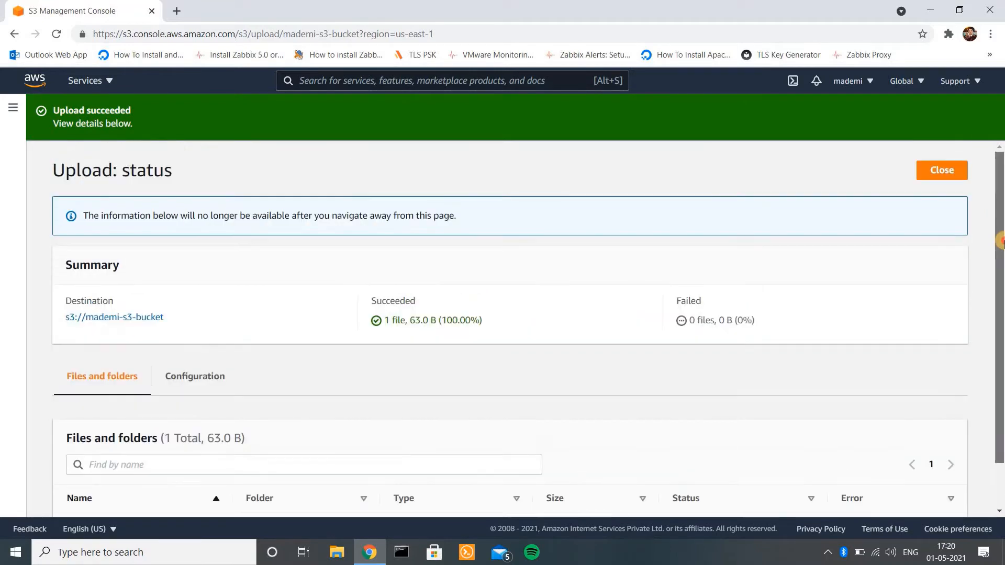
left_click(942, 172)
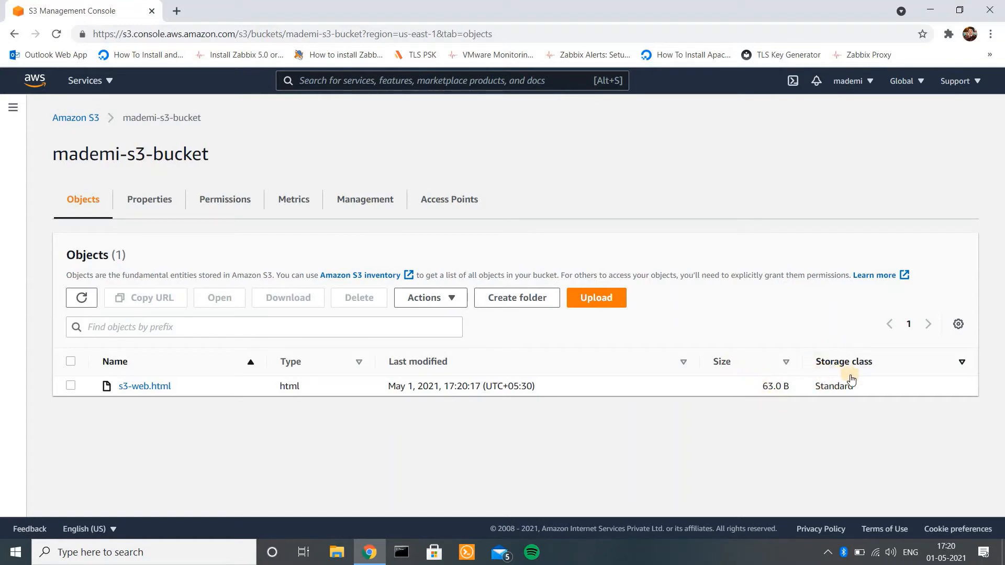
left_click(962, 363)
left_click(962, 363)
left_click(135, 387)
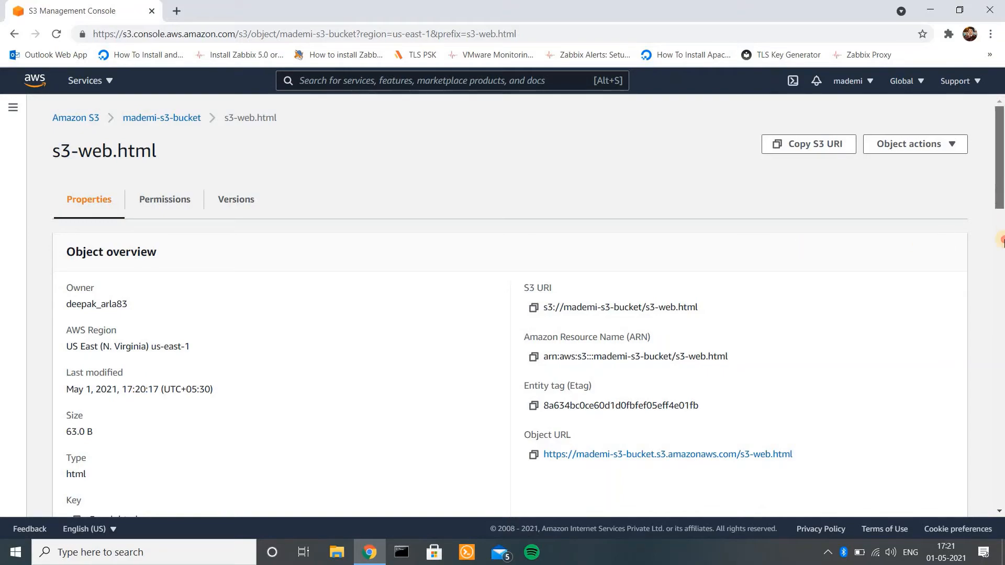
Step: View the s3-web.html page in the browser with the object's Open action
left_click_drag(1003, 203, 1003, 144)
left_click(951, 147)
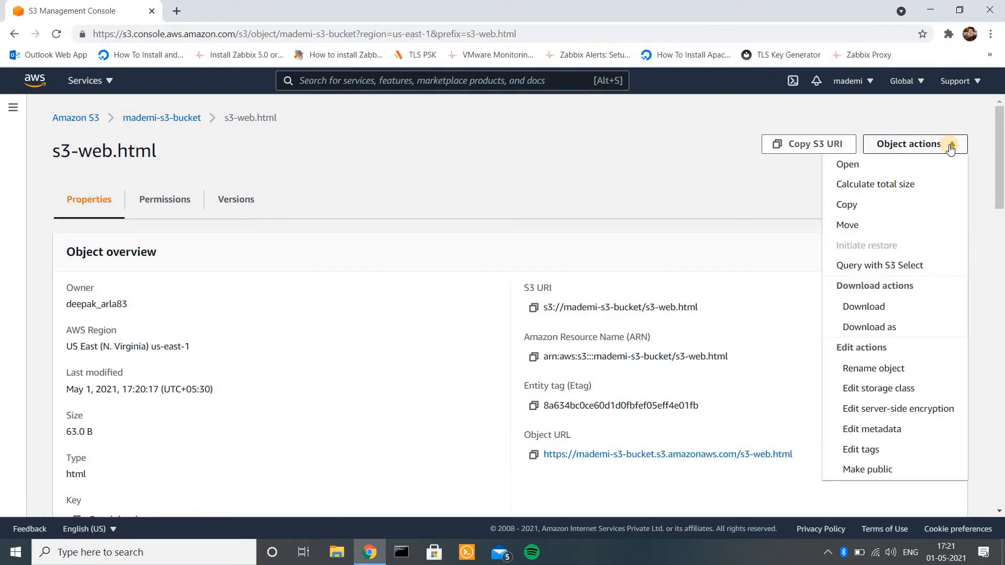
left_click(853, 163)
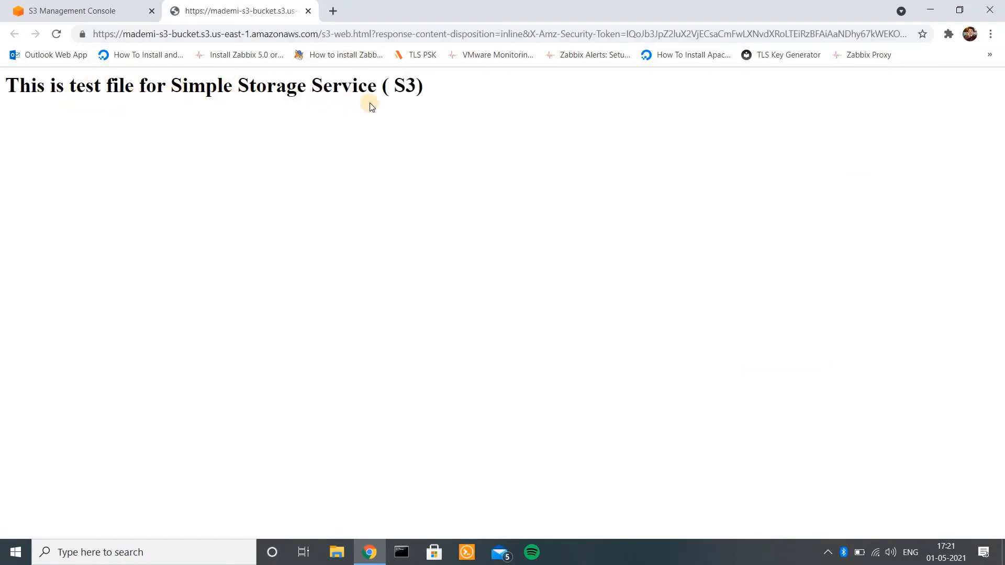
Step: Copy the Object URL of s3-web.html, load it in a new browser tab, and compare it with the previously opened page
left_click(77, 9)
scroll(1001, 187, "down", 3)
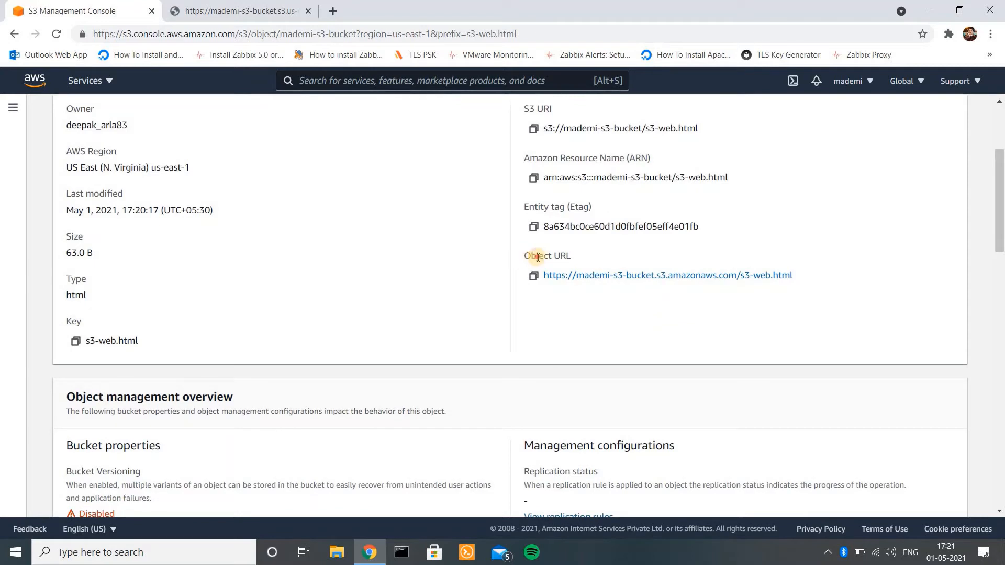
left_click_drag(523, 256, 570, 260)
left_click(533, 276)
left_click(334, 11)
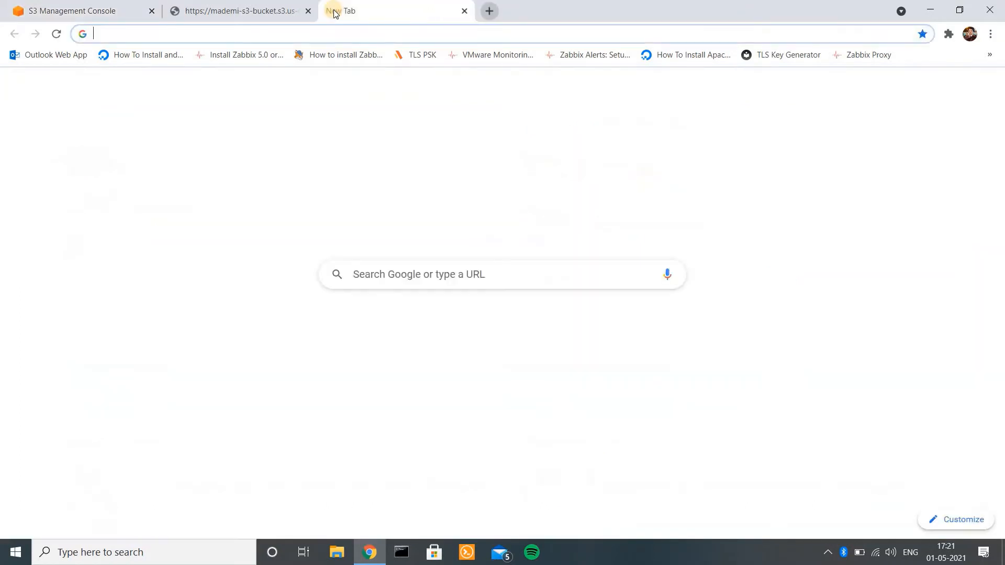
key("ctrl+v")
key("Return")
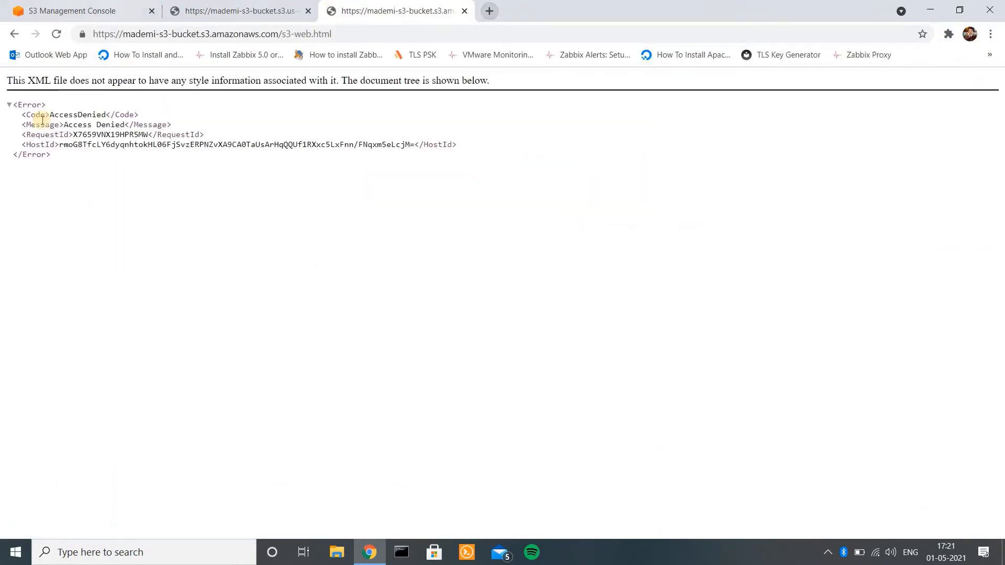
left_click_drag(50, 115, 115, 115)
left_click(215, 4)
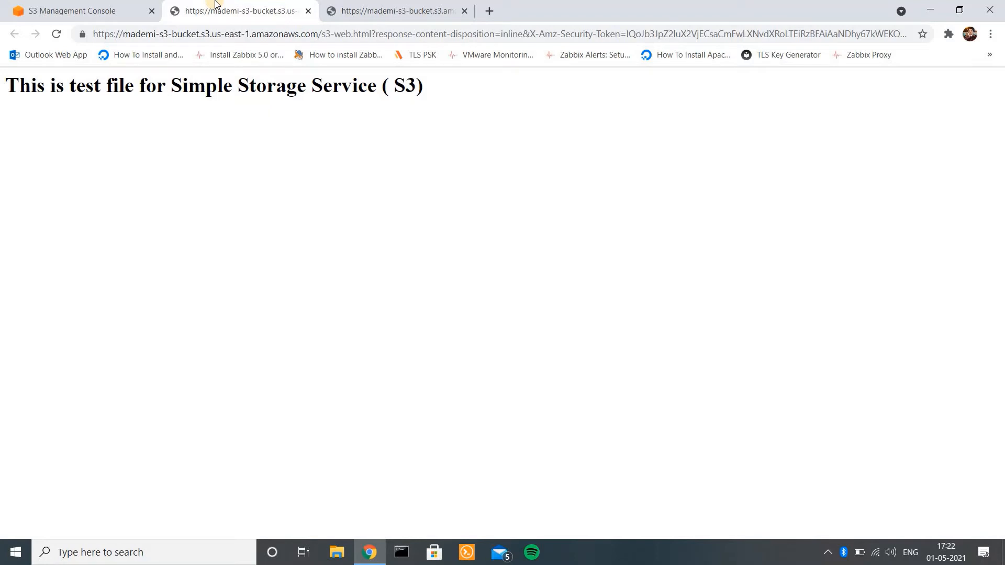
Step: Return to the S3 console and try to make the s3-web.html object in mademi-s3-bucket public
left_click(92, 8)
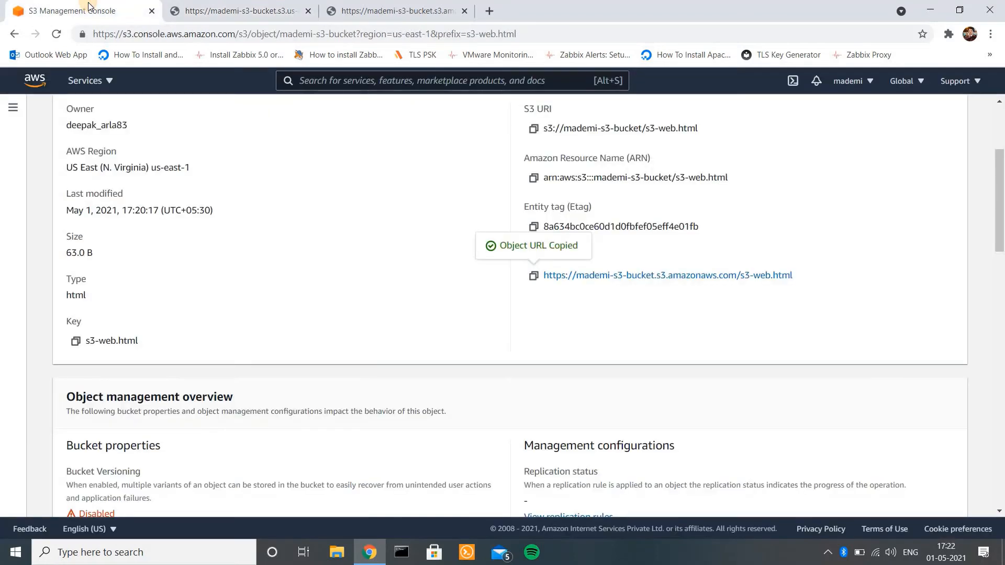
left_click(524, 325)
left_click_drag(999, 228, 978, 134)
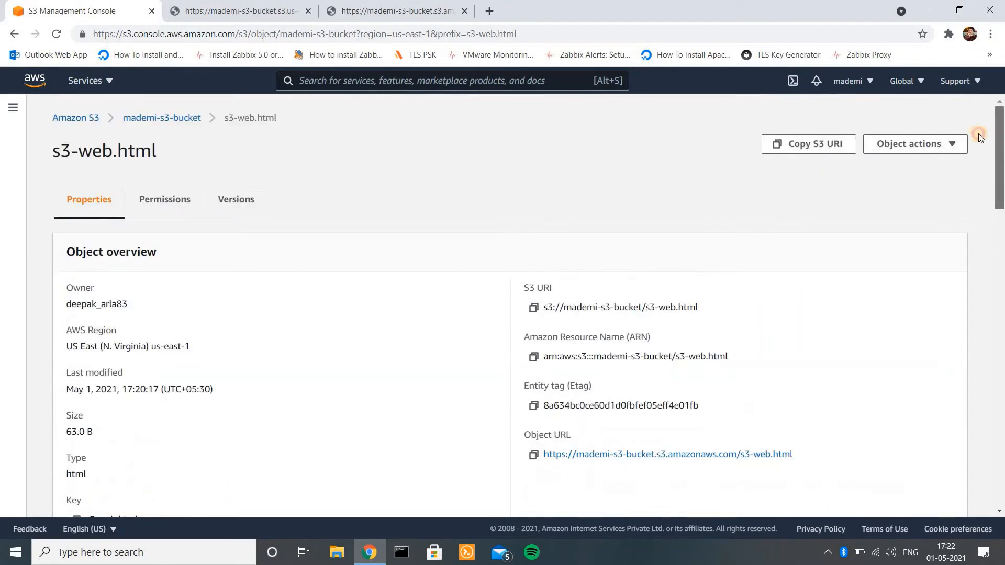
left_click(944, 156)
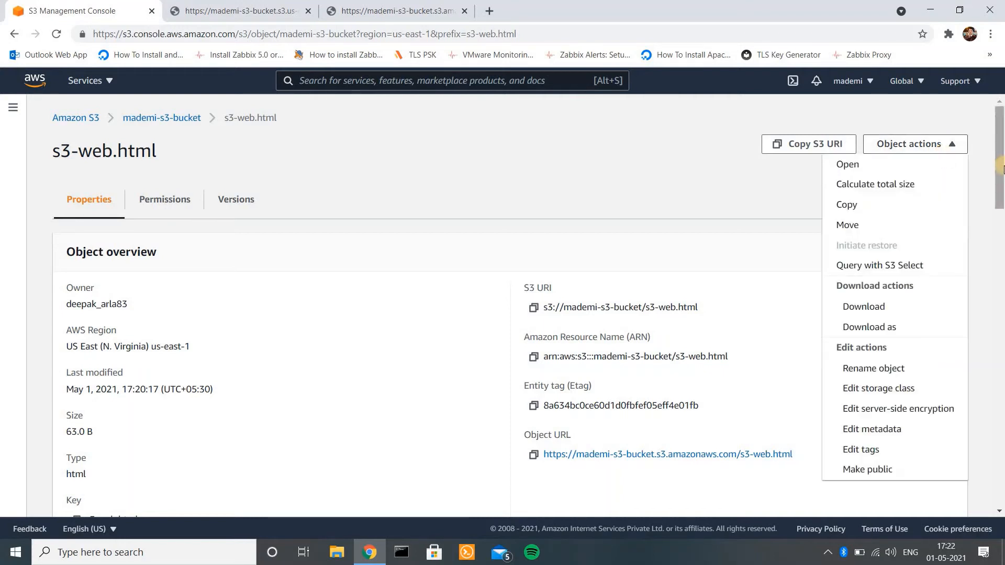
left_click(937, 144)
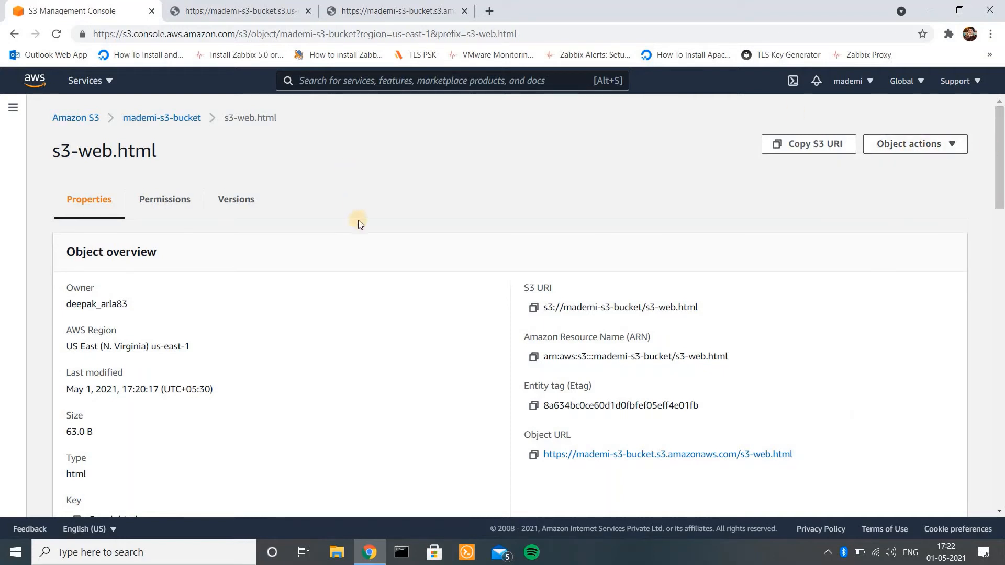
left_click(159, 119)
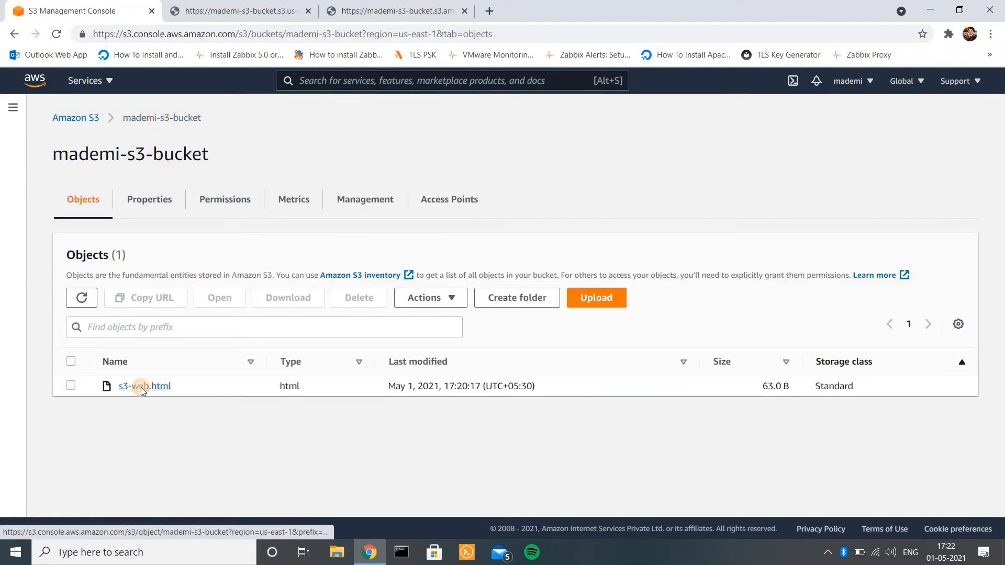
left_click(142, 388)
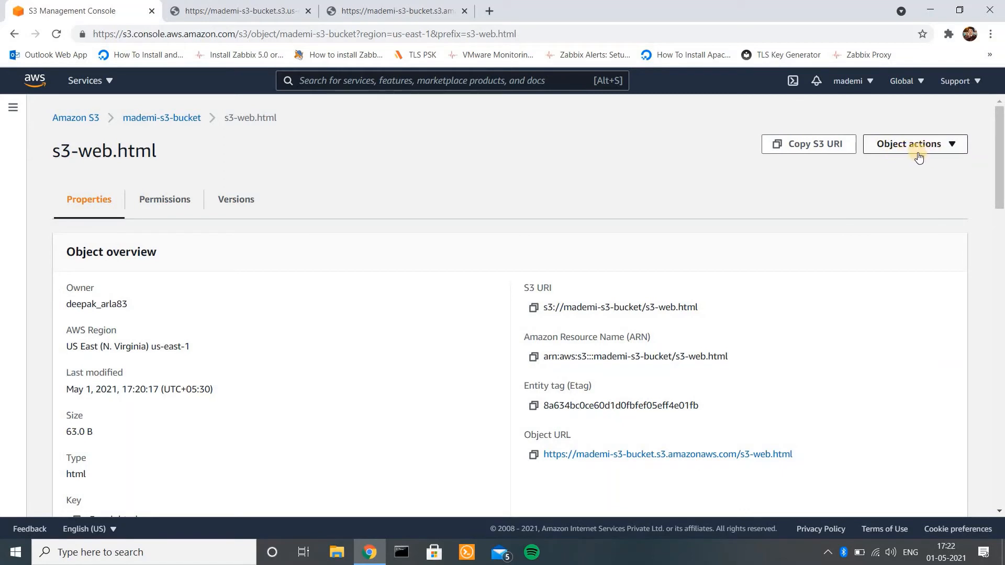
left_click(950, 150)
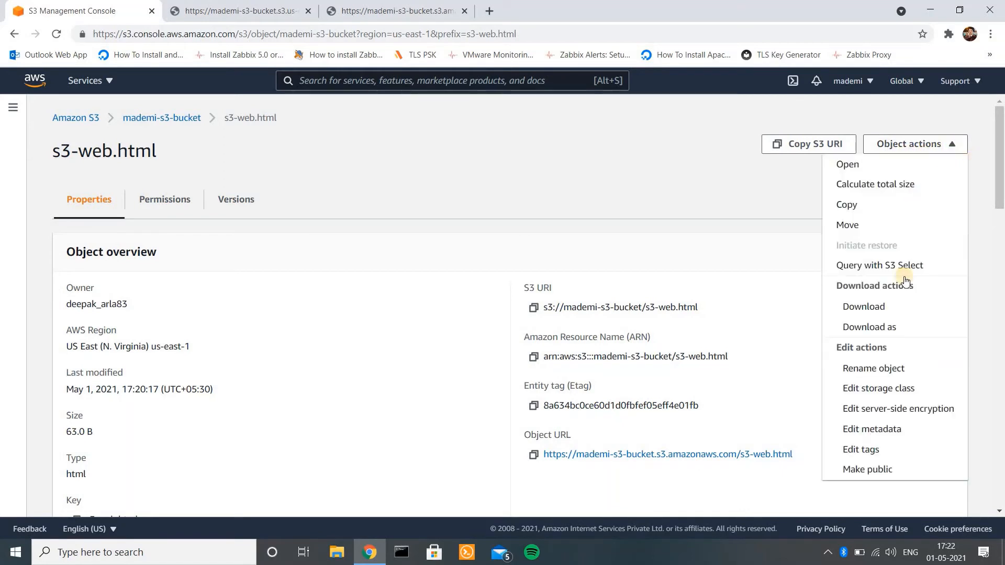
left_click(871, 468)
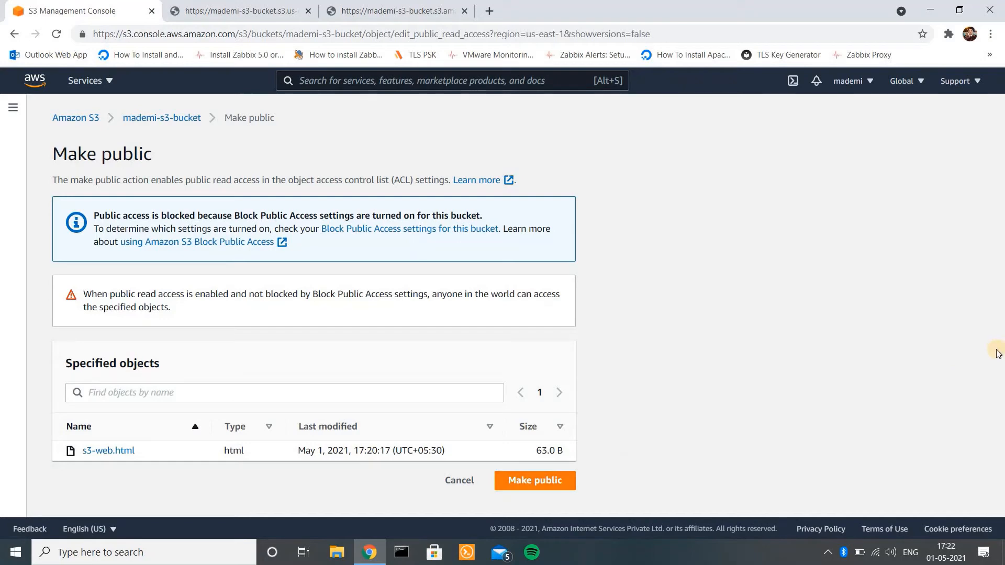
left_click(523, 482)
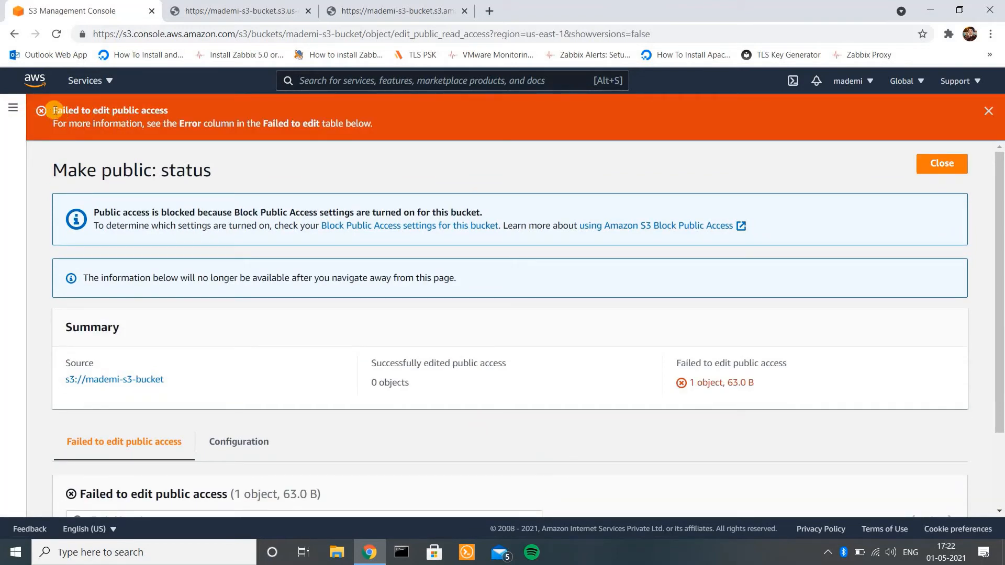
Step: Read the messages on the Make public status page and close it
left_click_drag(54, 110, 177, 112)
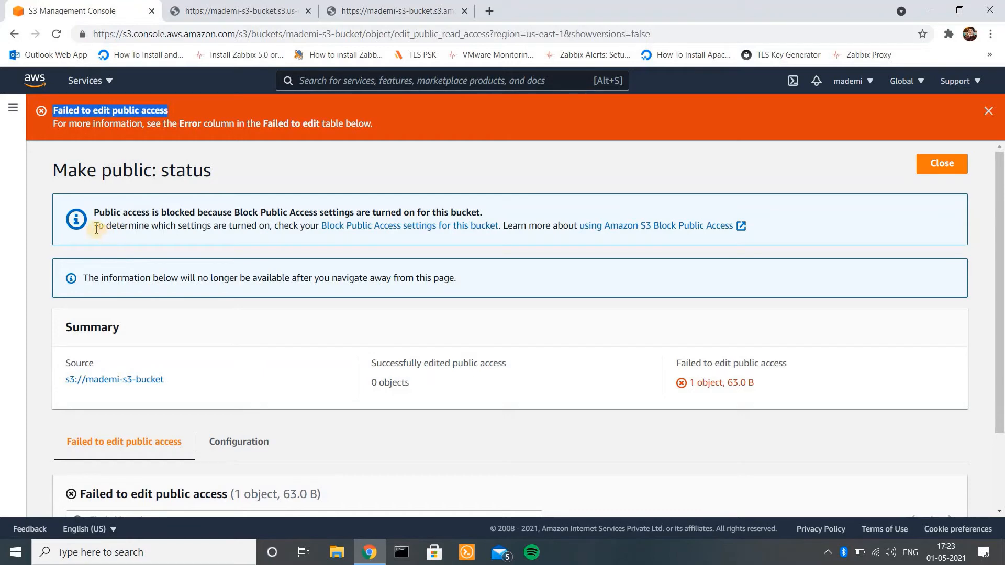
left_click_drag(96, 228, 106, 235)
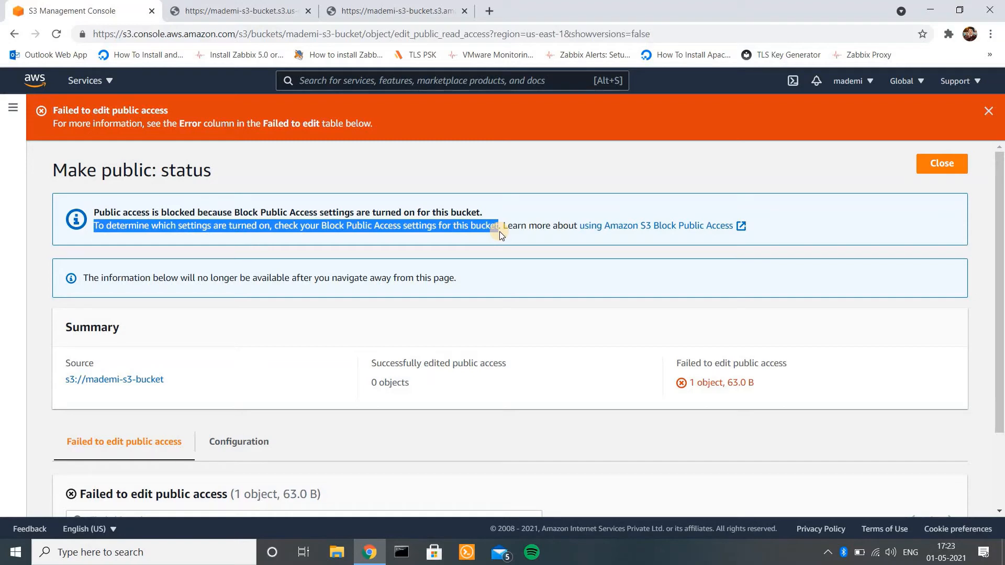
left_click(943, 164)
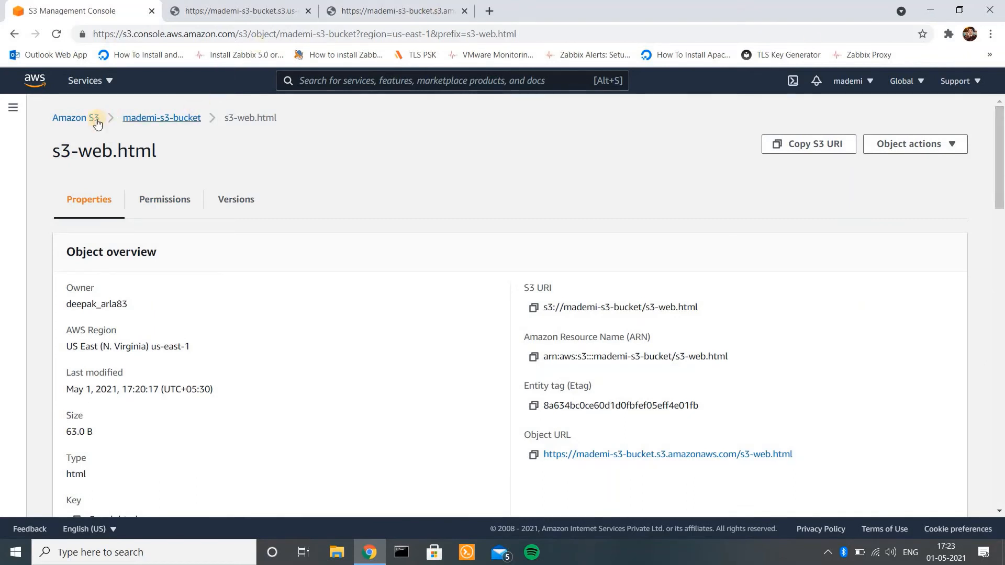
Step: Open mademi-s3-bucket from the bucket list and review the Block public access settings in its permissions
left_click(72, 119)
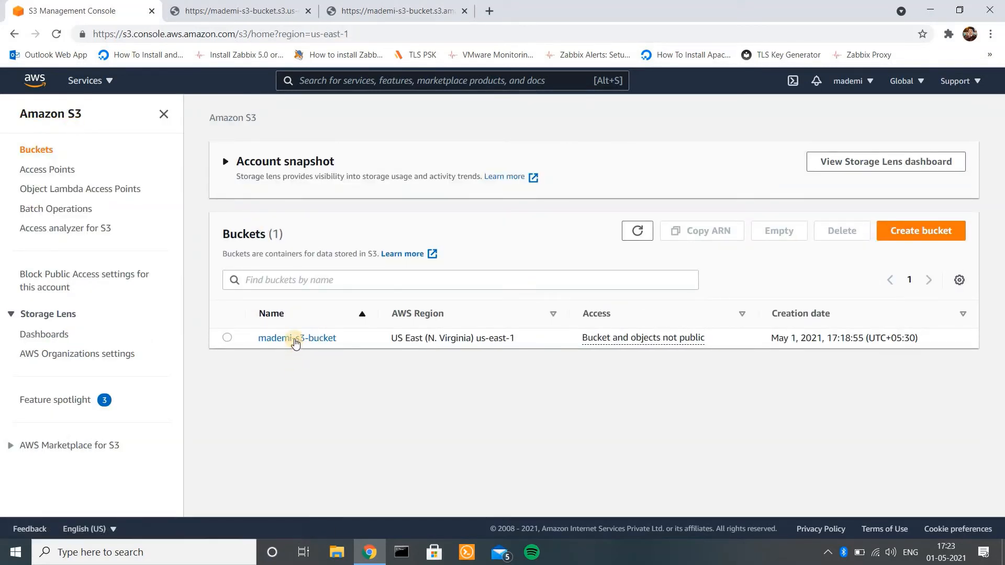
left_click(296, 341)
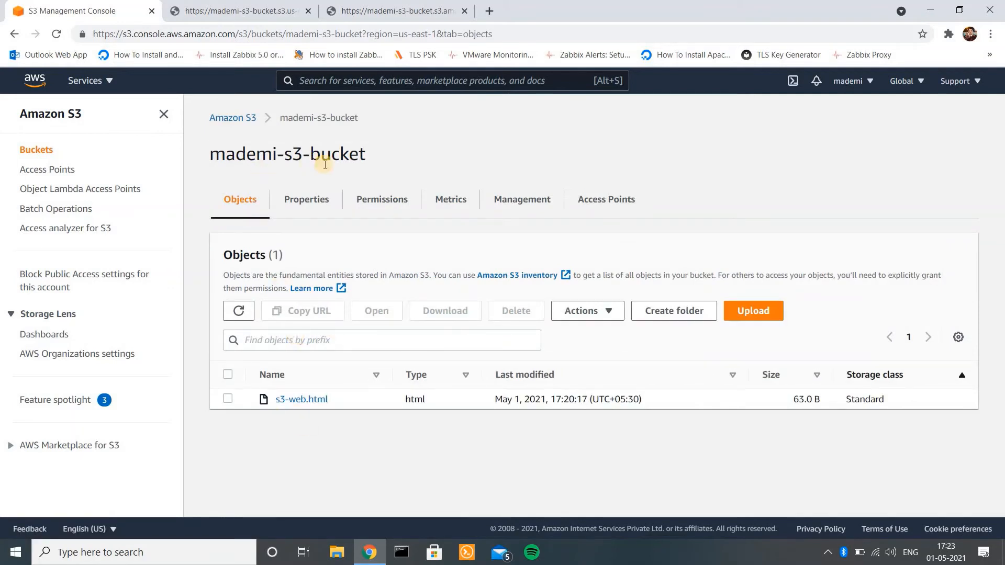
left_click(380, 205)
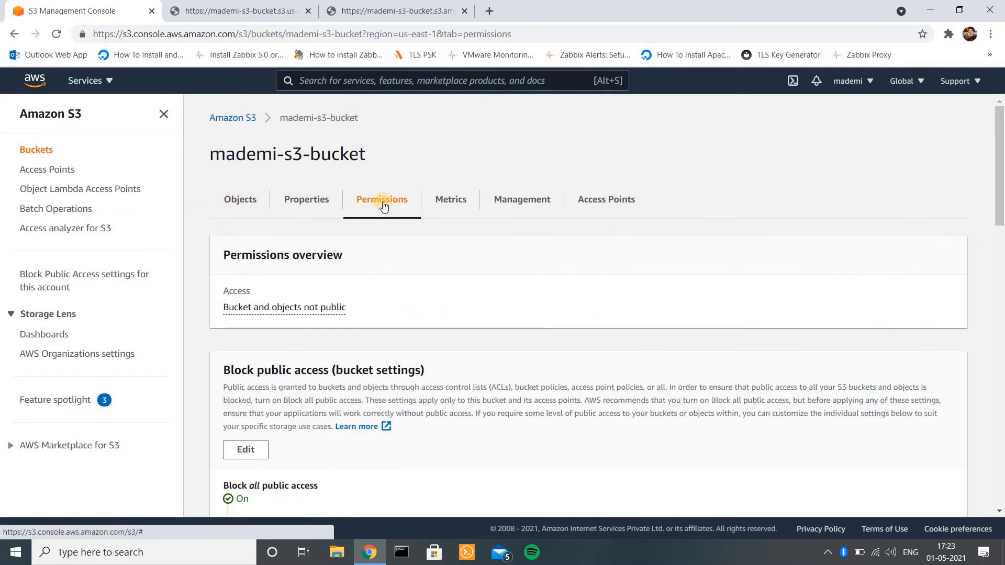
scroll(254, 250, "down", 5)
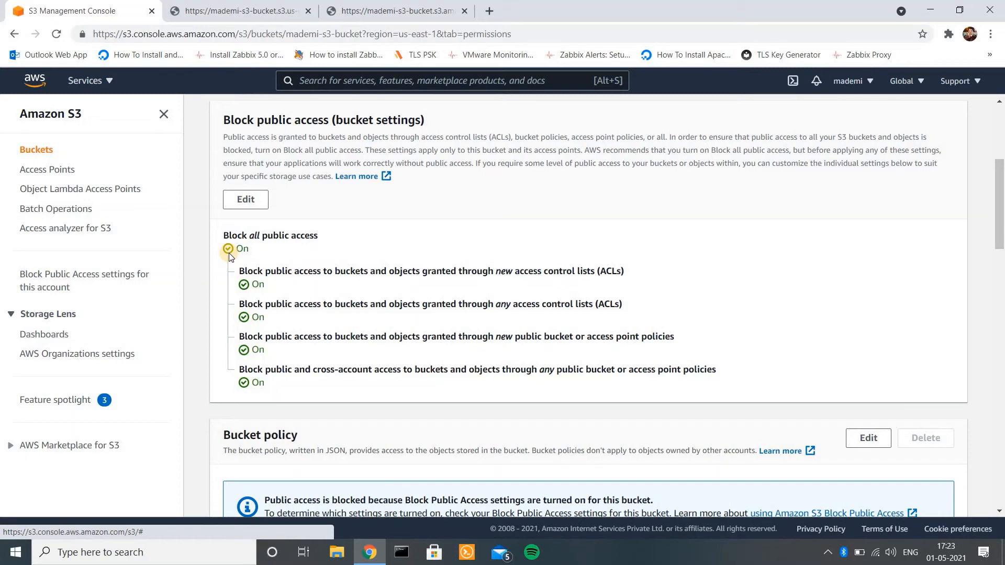
double_click(225, 123)
Step: Try to turn off Block all public access for mademi-s3-bucket, saving the settings and confirming them with the word "confirm"
left_click(249, 203)
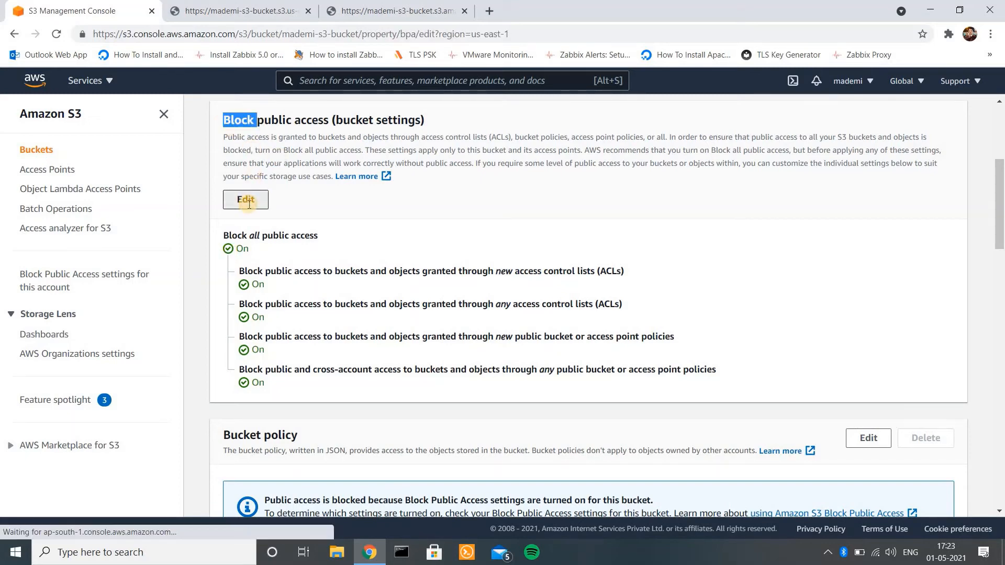
left_click(227, 306)
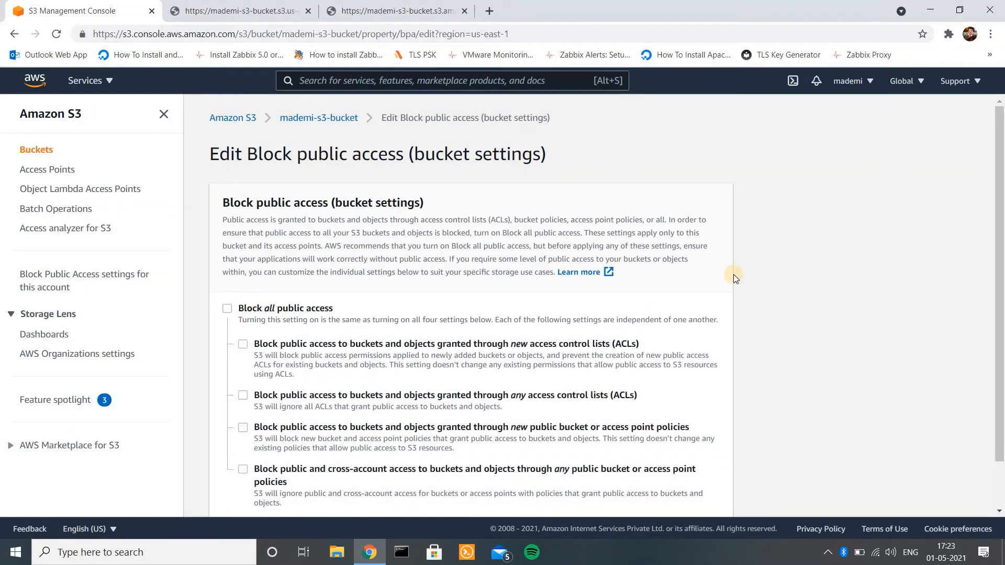
left_click_drag(1001, 338, 1001, 383)
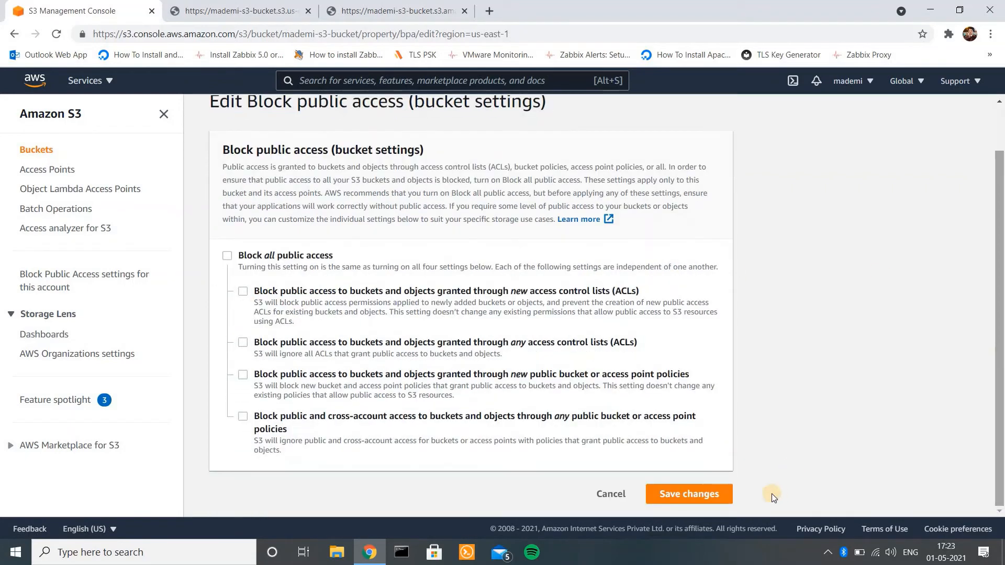
left_click(690, 494)
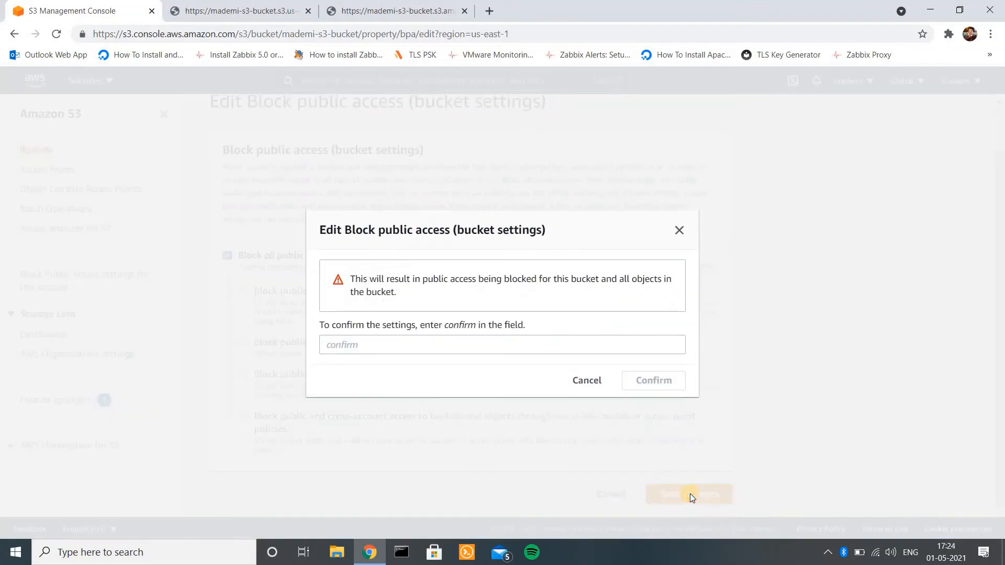
left_click(412, 346)
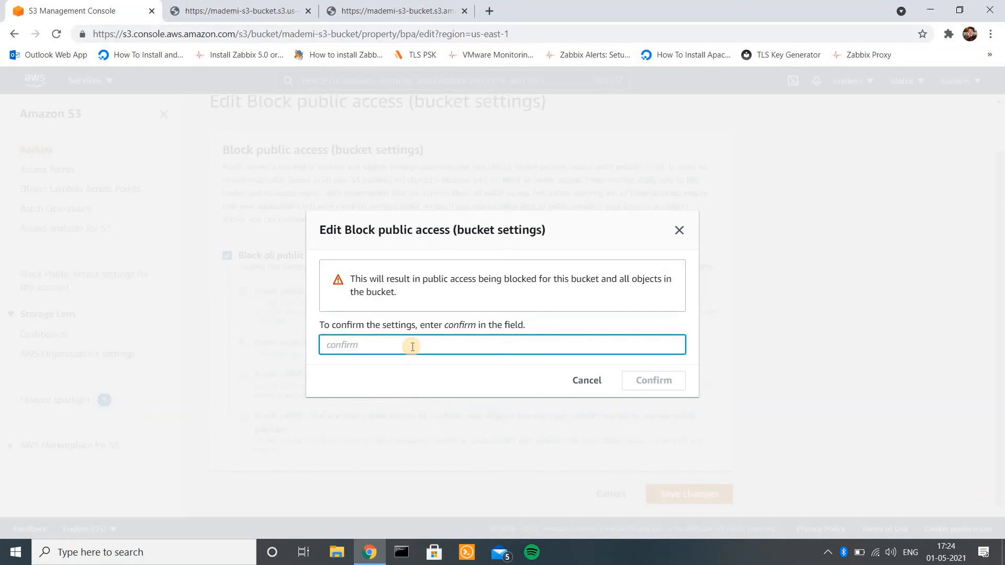
type("confirm")
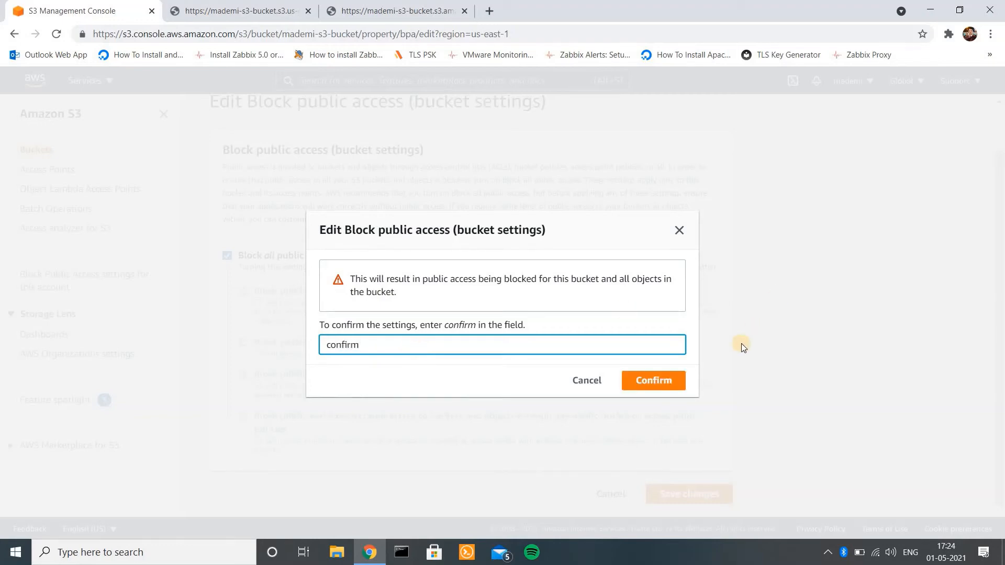
left_click(665, 378)
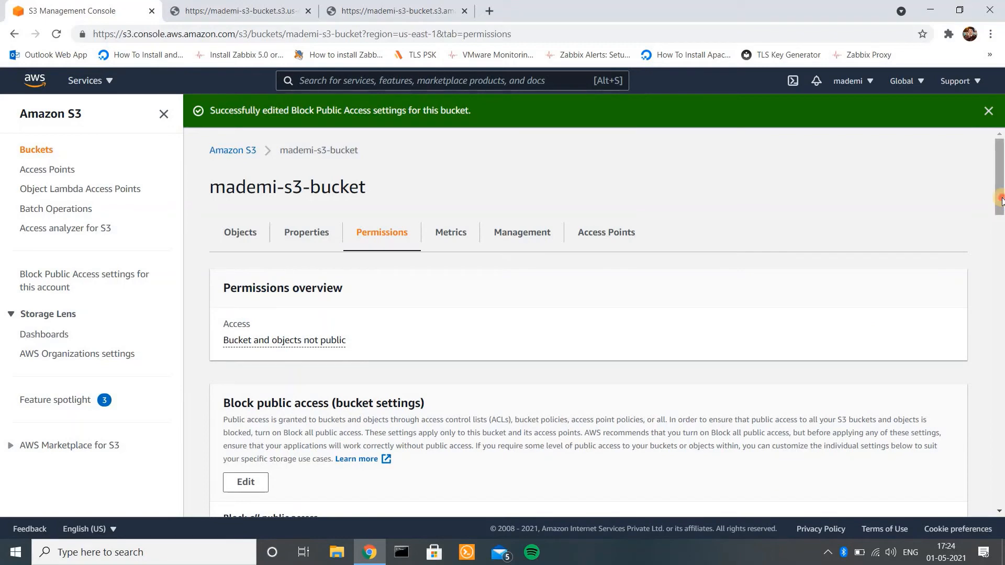
Step: Go back to the bucket list and reopen mademi-s3-bucket to show its objects
left_click_drag(1000, 202, 993, 154)
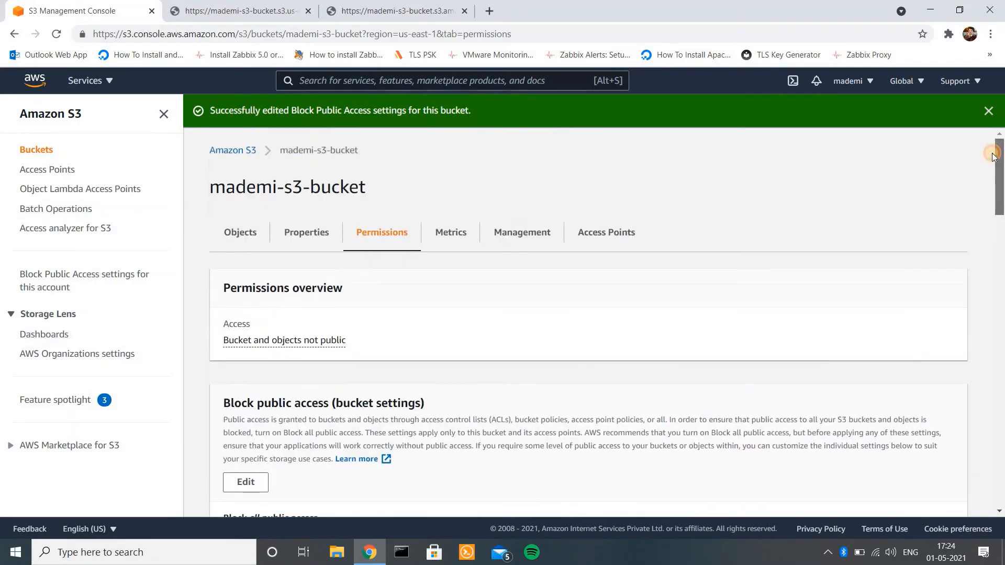
left_click(231, 150)
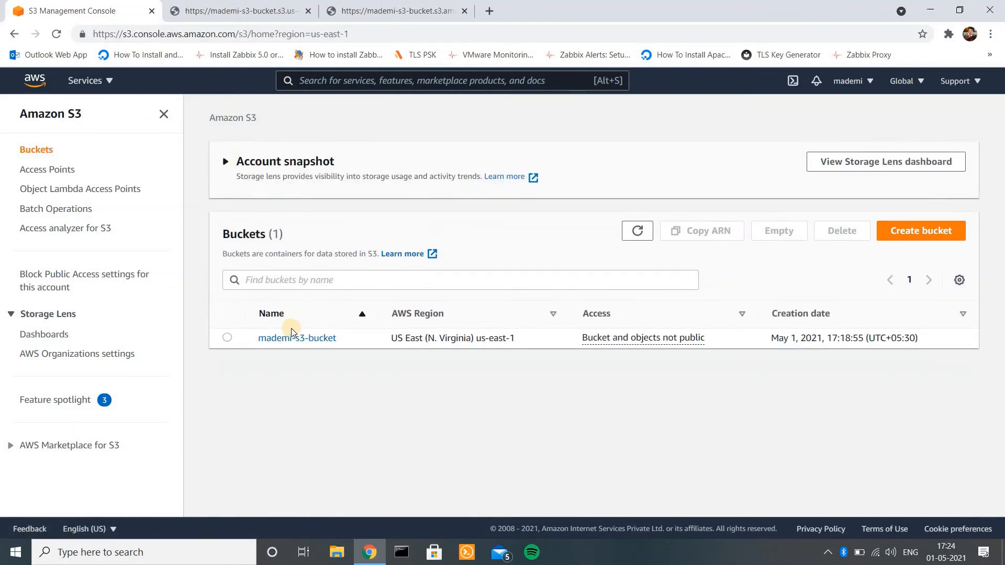
left_click(292, 337)
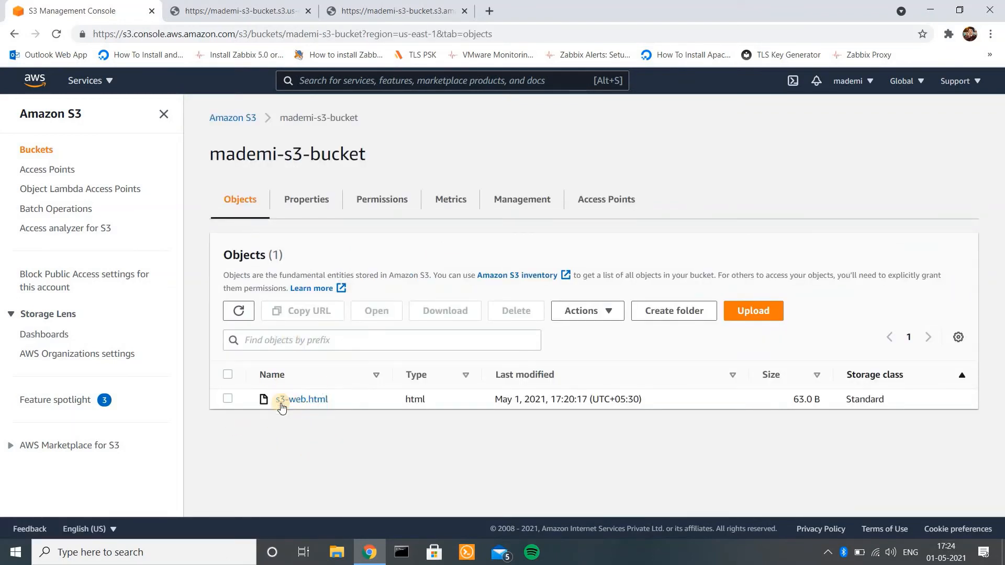
Step: Open the s3-web.html object and try to make it public
left_click(293, 400)
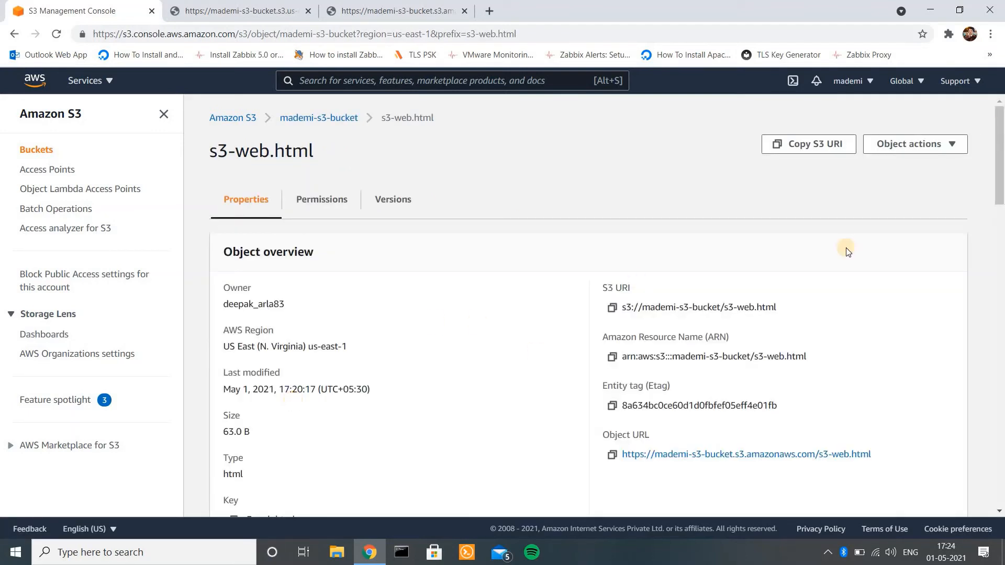
left_click(957, 145)
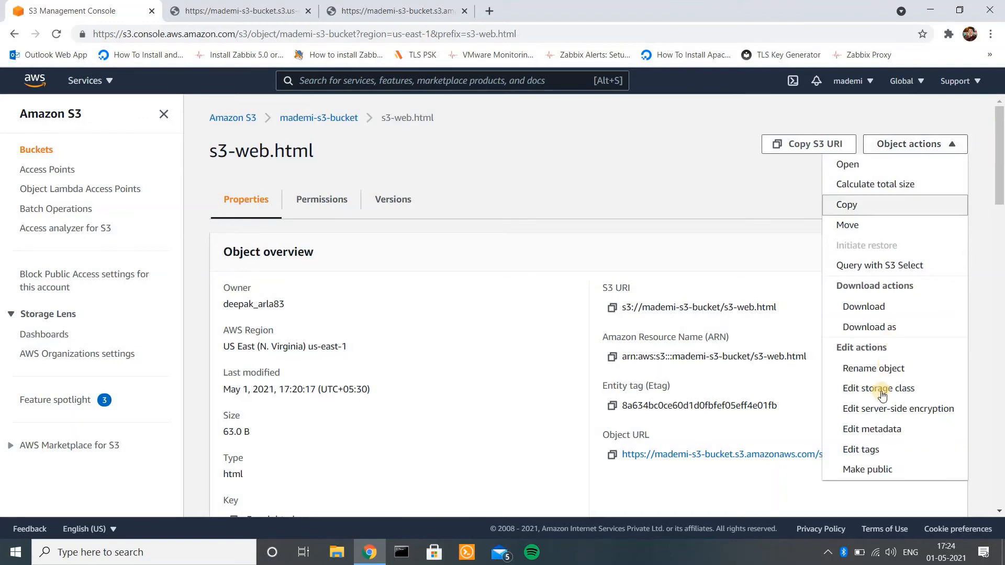
left_click(868, 469)
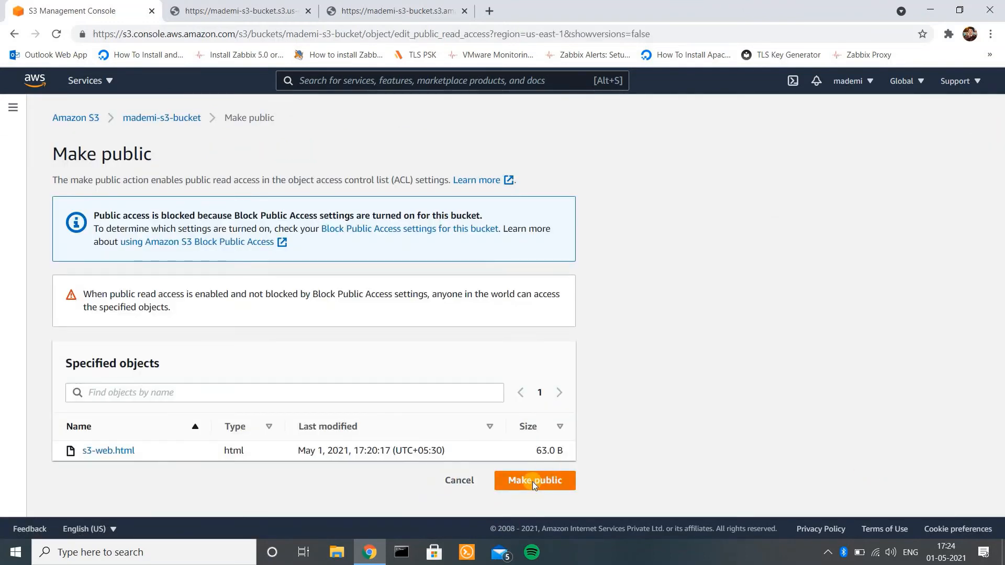
left_click(532, 481)
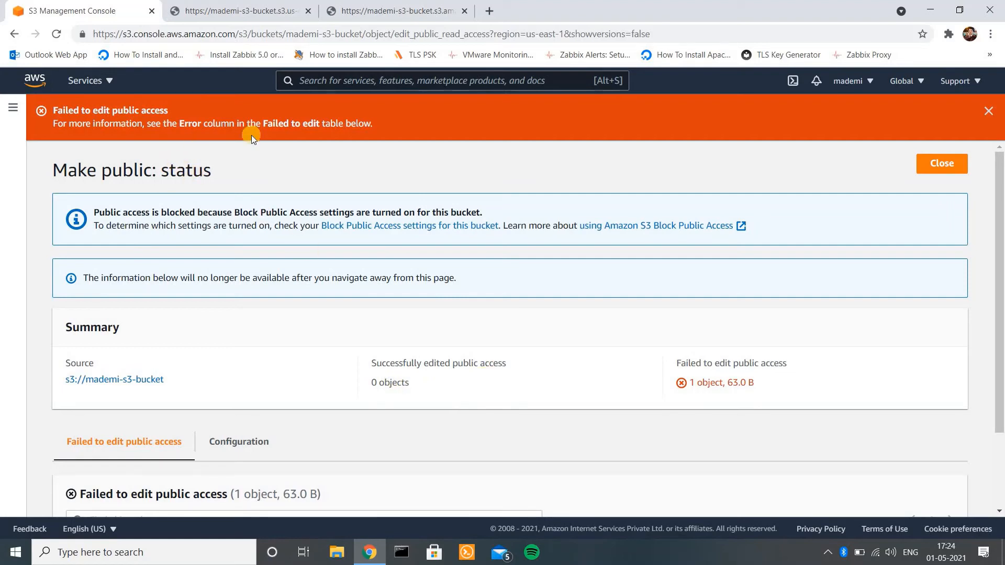
Step: Turn off Block all public access for mademi-s3-bucket, save the settings and confirm them with the word "confirm"
left_click(353, 225)
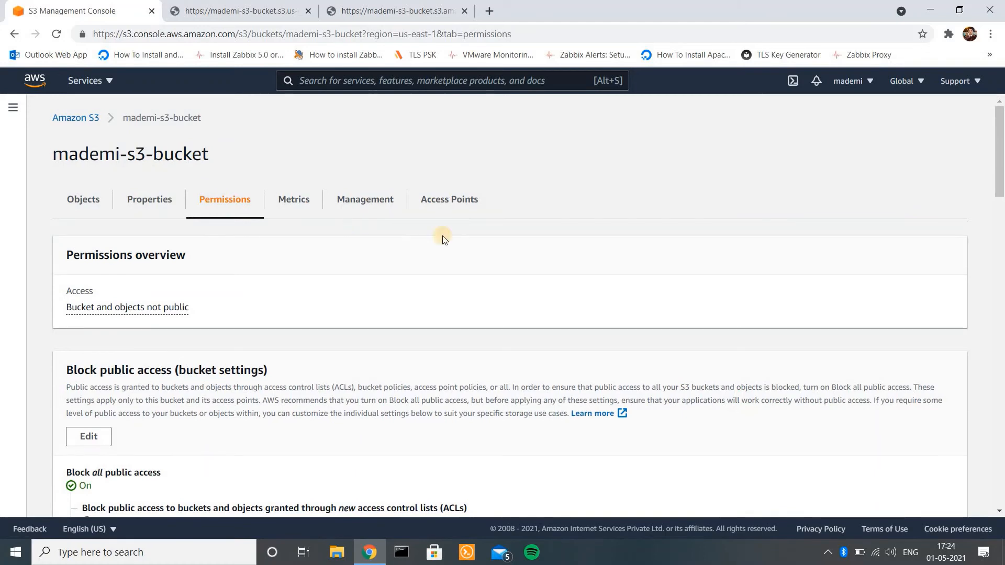
left_click(101, 439)
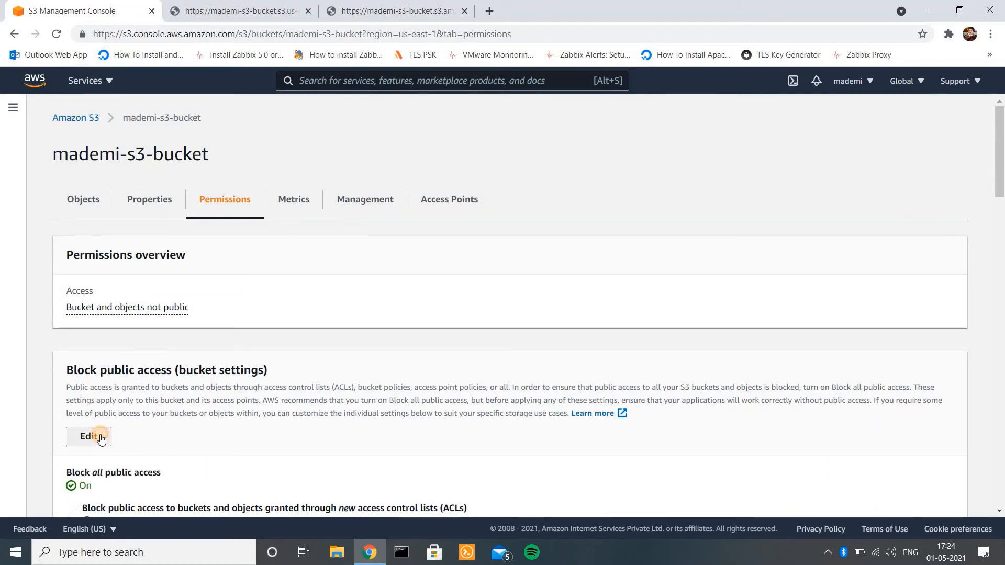
left_click(74, 309)
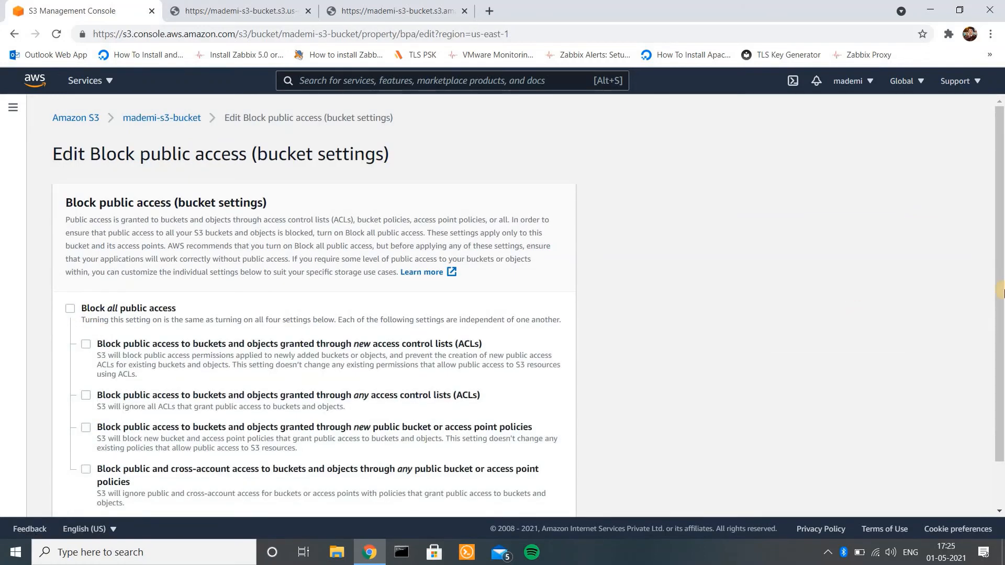
scroll(588, 469, "down", 1)
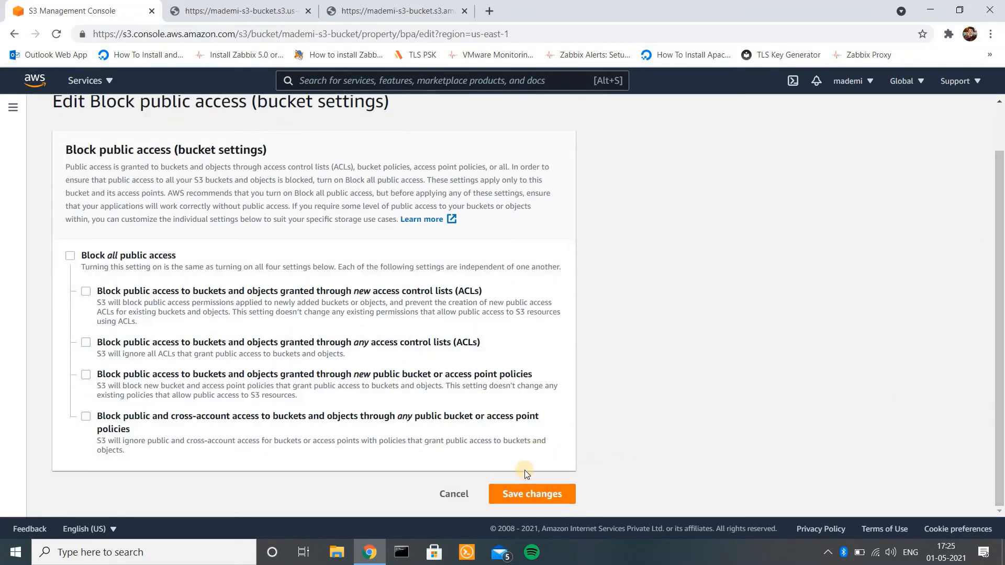
left_click(516, 495)
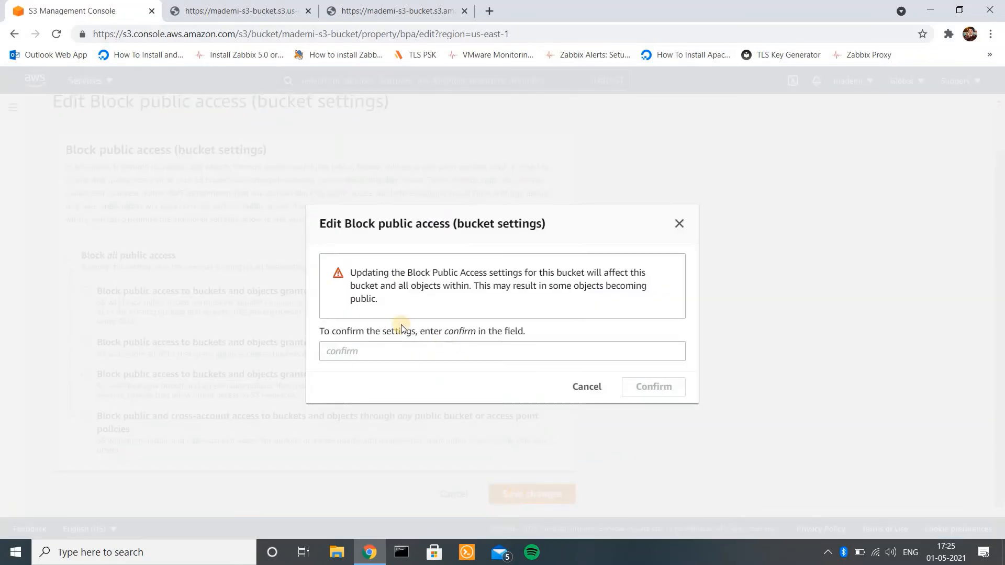
left_click(359, 359)
type("con")
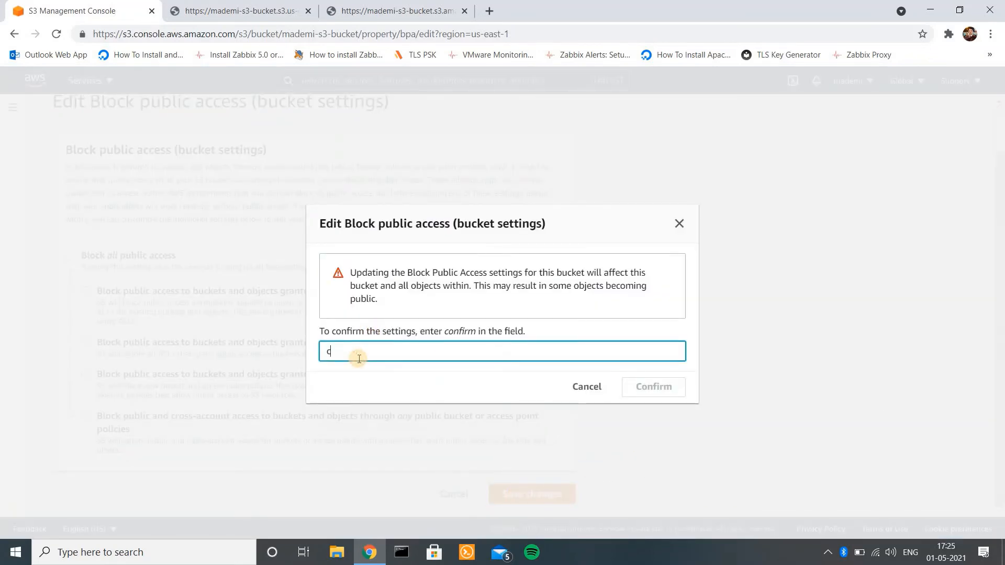
type("firm")
left_click(651, 387)
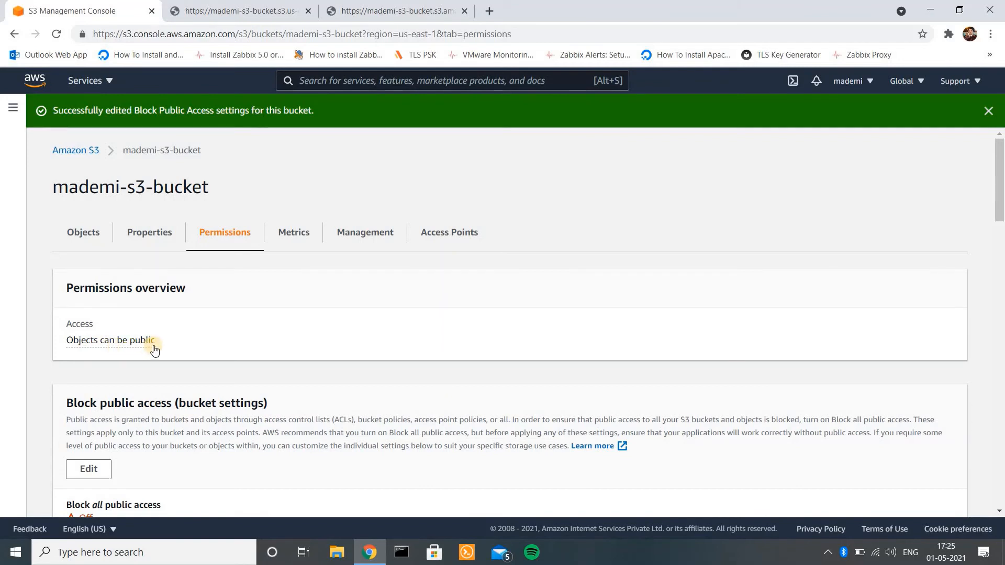
Step: Return to the bucket's objects, open s3-web.html and make it public
left_click(81, 235)
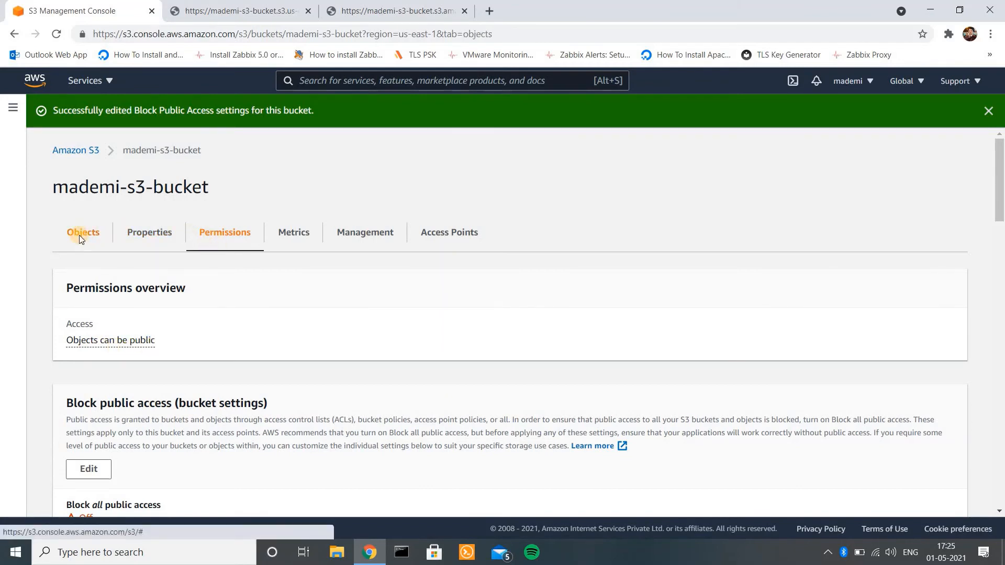
left_click(142, 386)
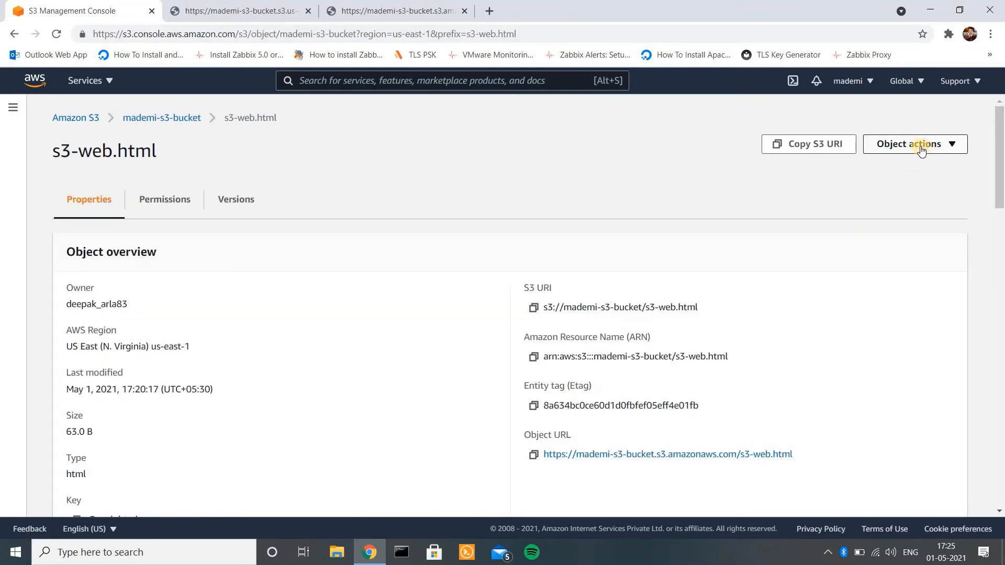
left_click(920, 149)
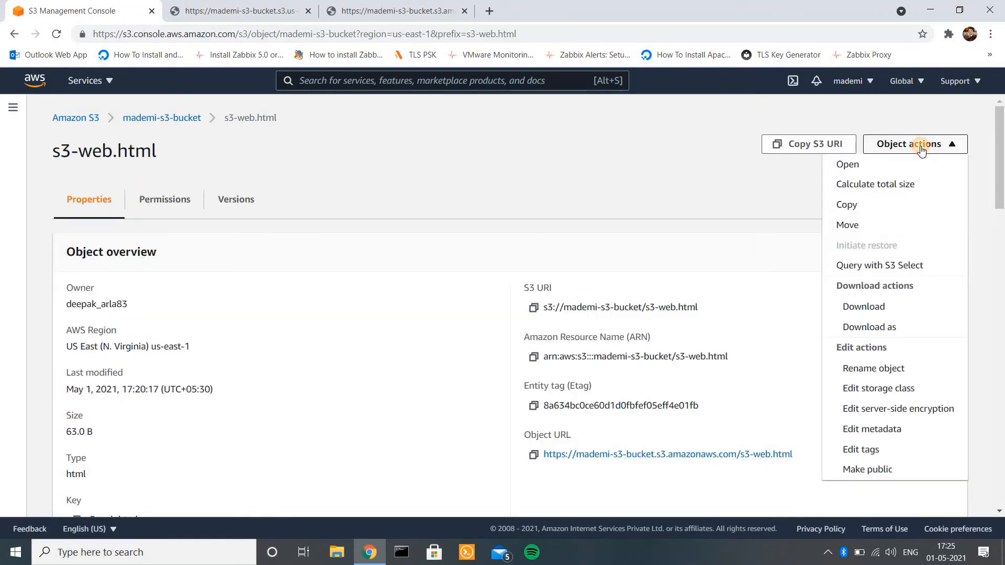
left_click(870, 471)
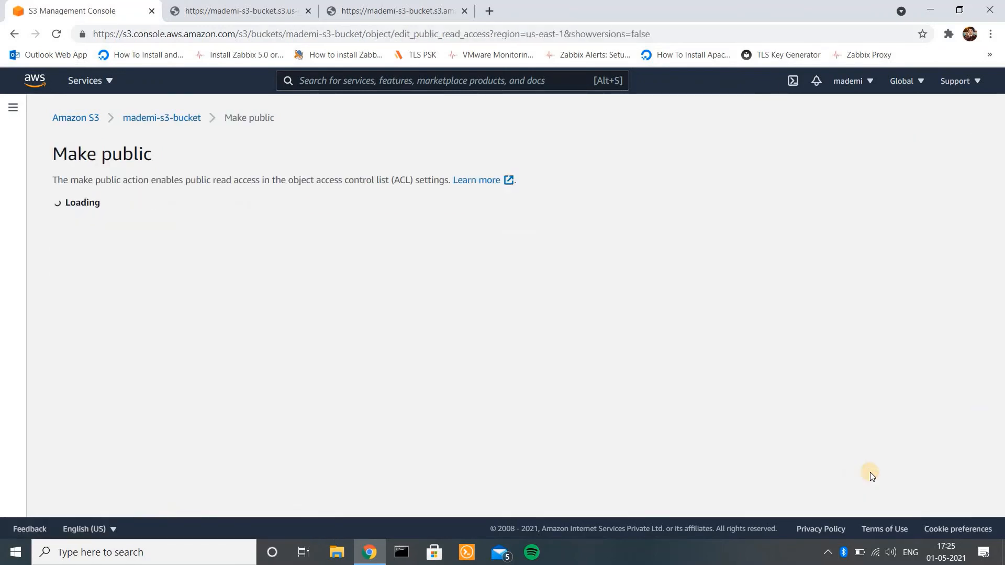
left_click(532, 402)
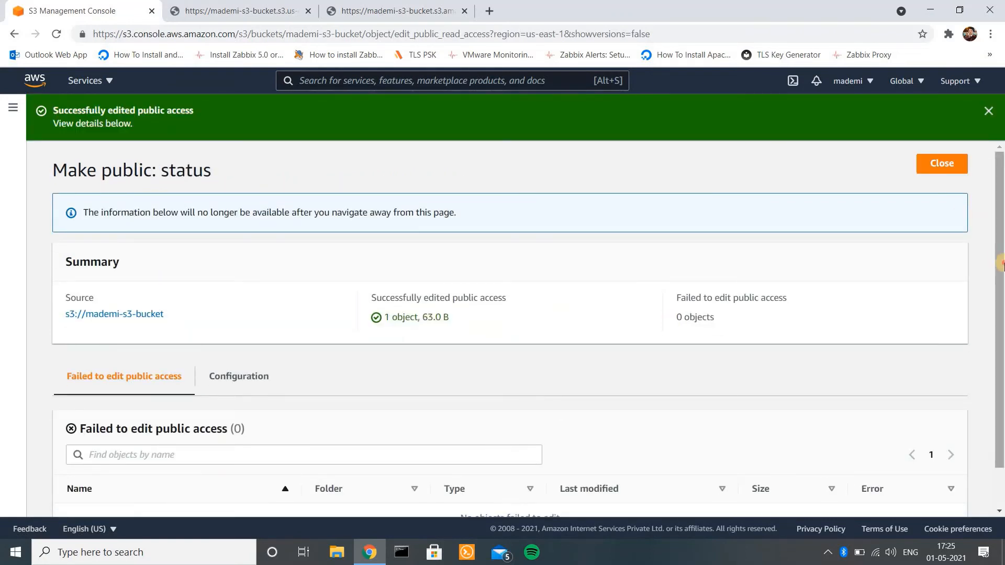
Step: Review the Make public status page and close it
left_click_drag(1003, 263, 1004, 394)
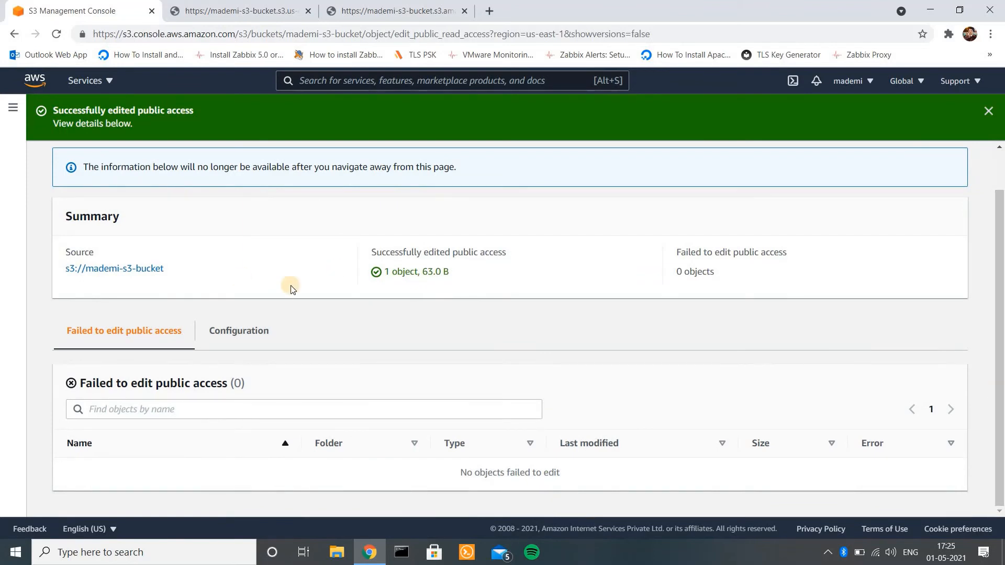
scroll(994, 325, "up", 1)
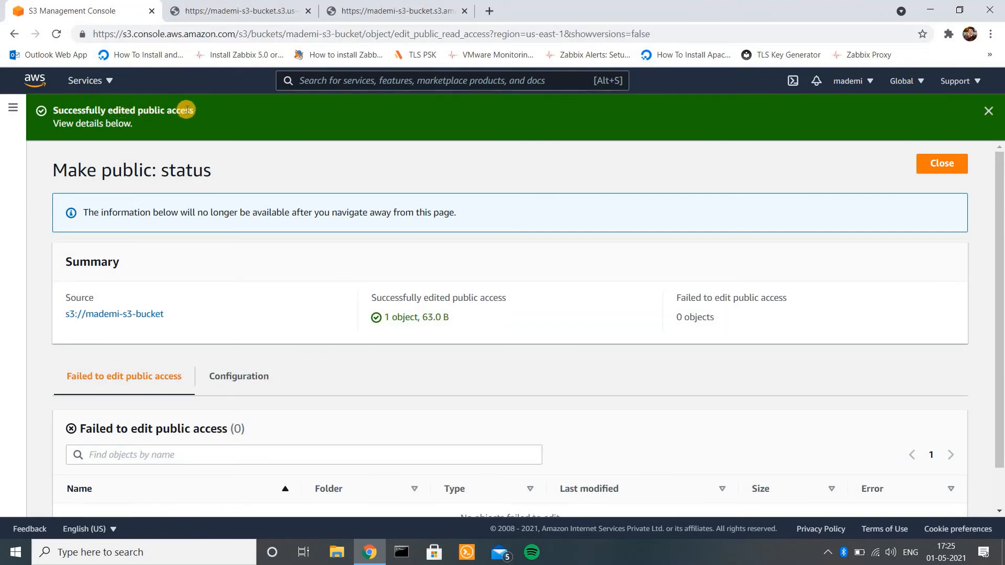
left_click(935, 177)
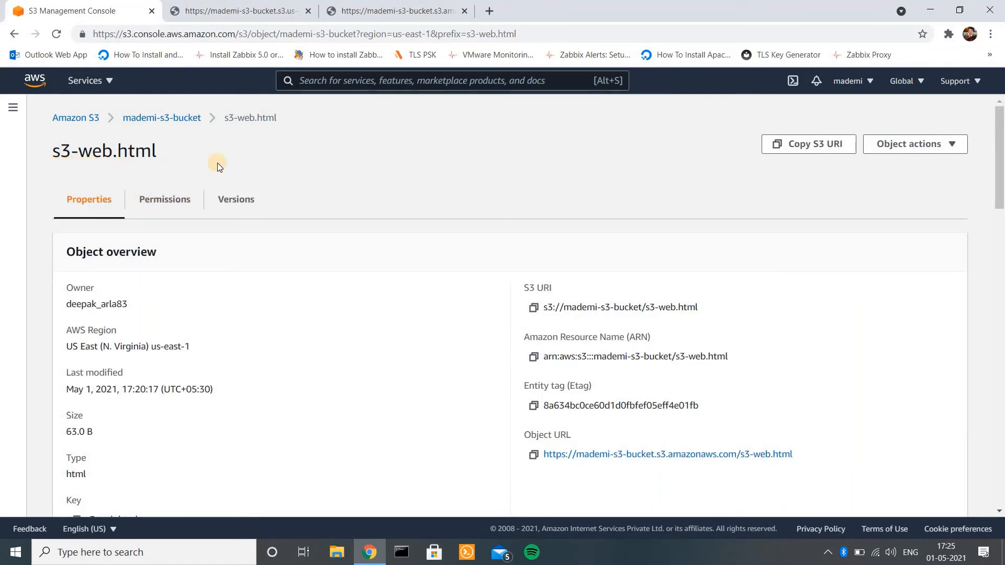
Step: Copy the Object URL of s3-web.html and open it in a new browser tab to check public access
left_click(533, 454)
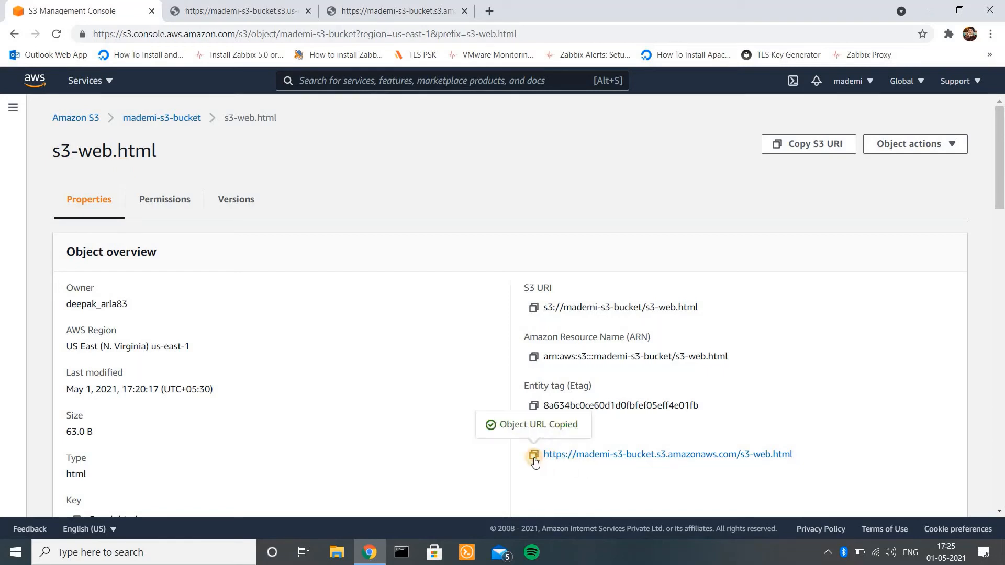
left_click(488, 7)
key("ctrl+v")
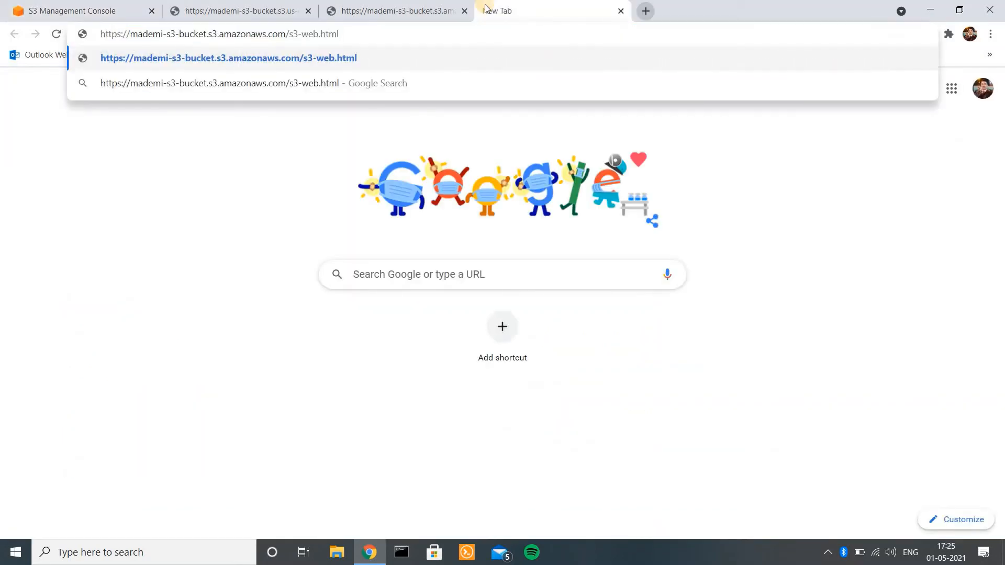
key("Return")
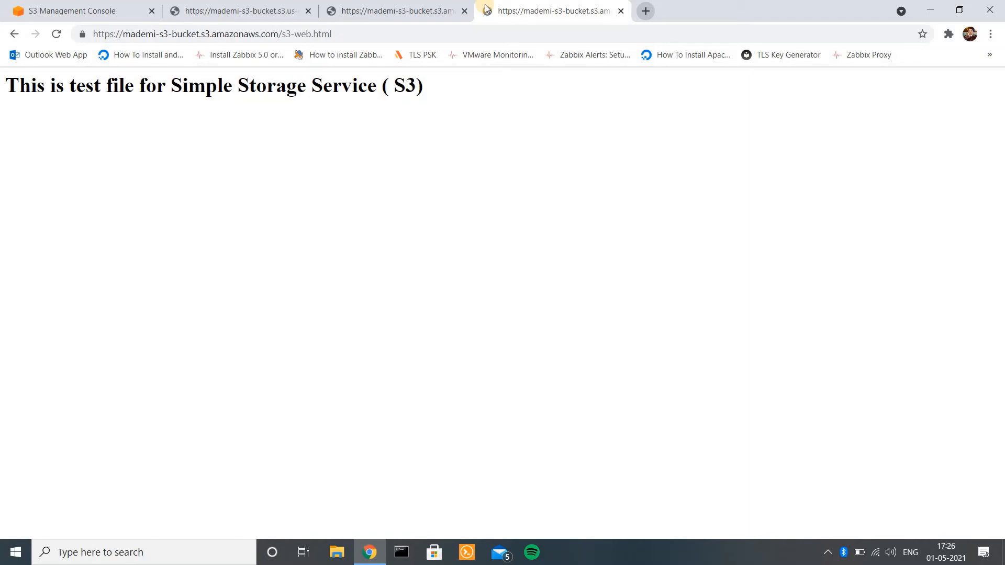
left_click(332, 34)
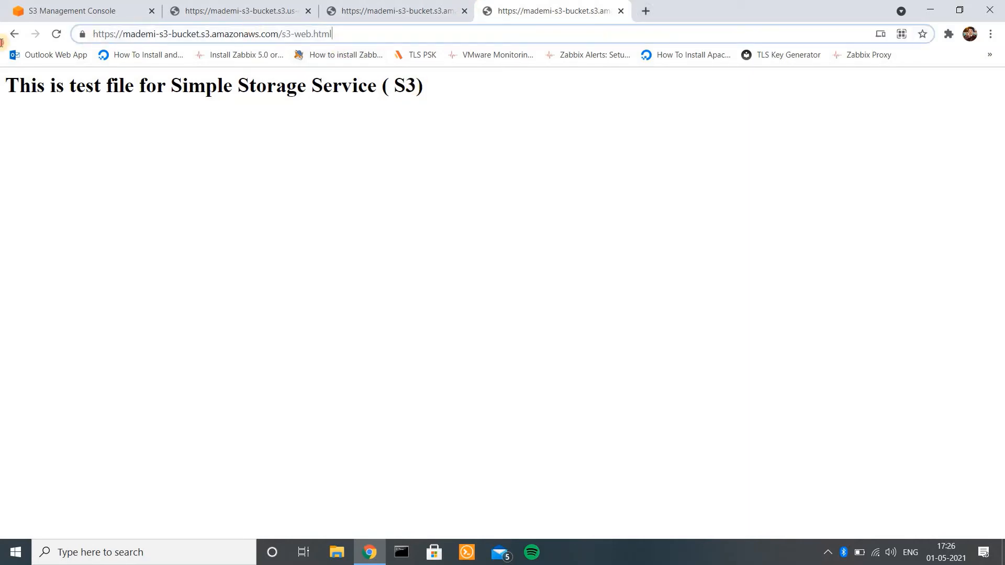
key("ctrl+a")
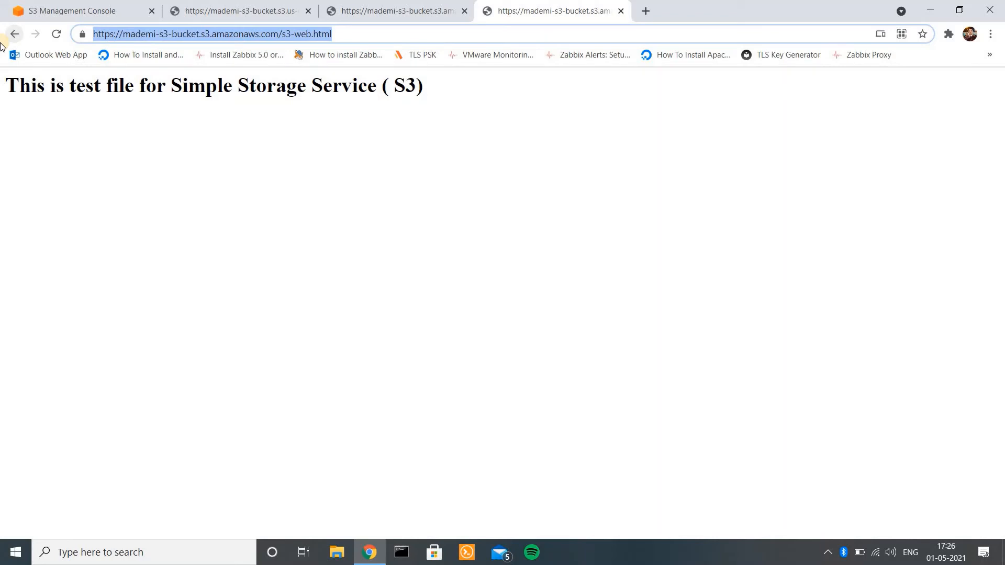
Step: Close all the browser tabs showing the object's URLs, leaving only the S3 Management Console open
left_click(404, 4)
left_click(464, 12)
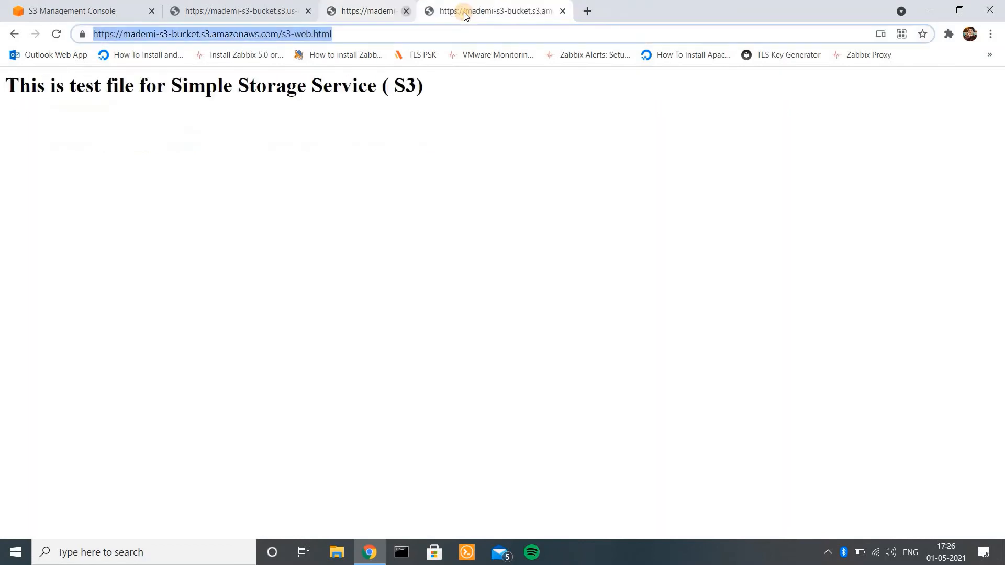
left_click(464, 12)
left_click(307, 12)
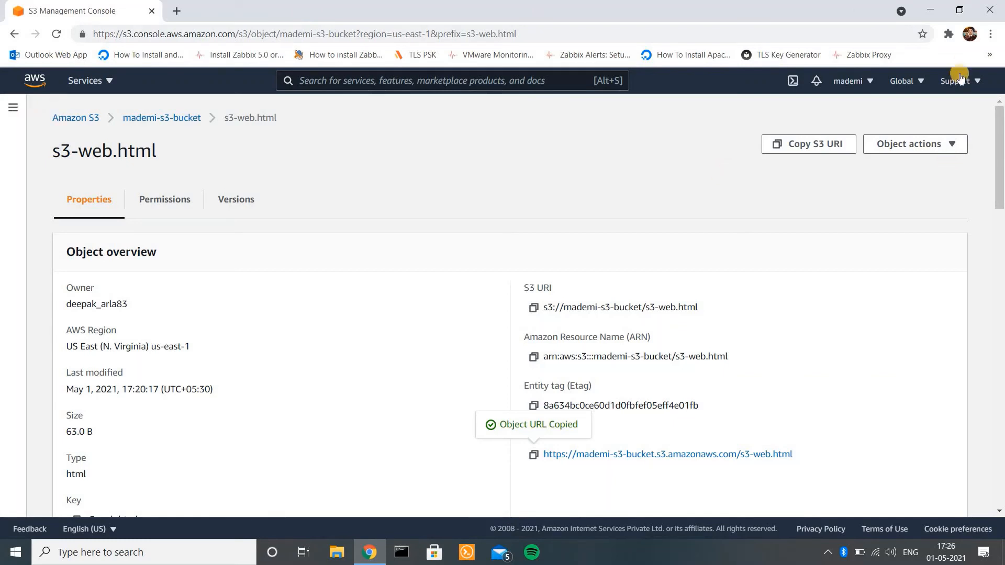
left_click(945, 144)
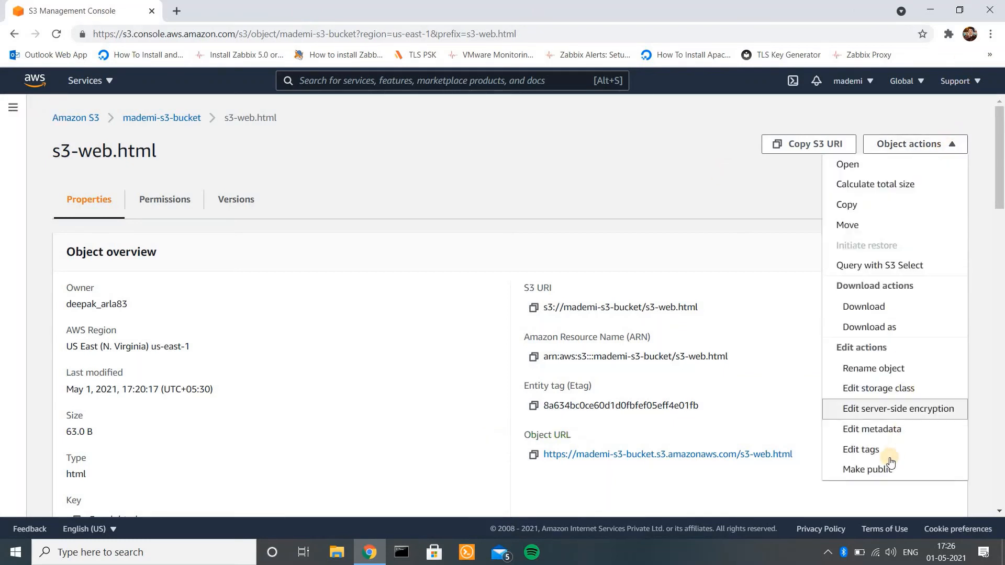
left_click(677, 220)
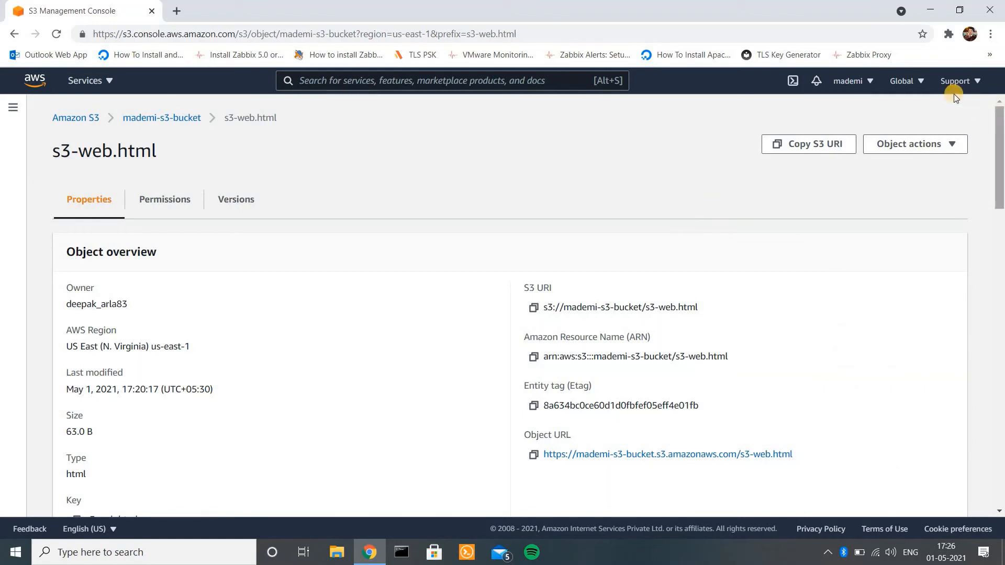
left_click(910, 143)
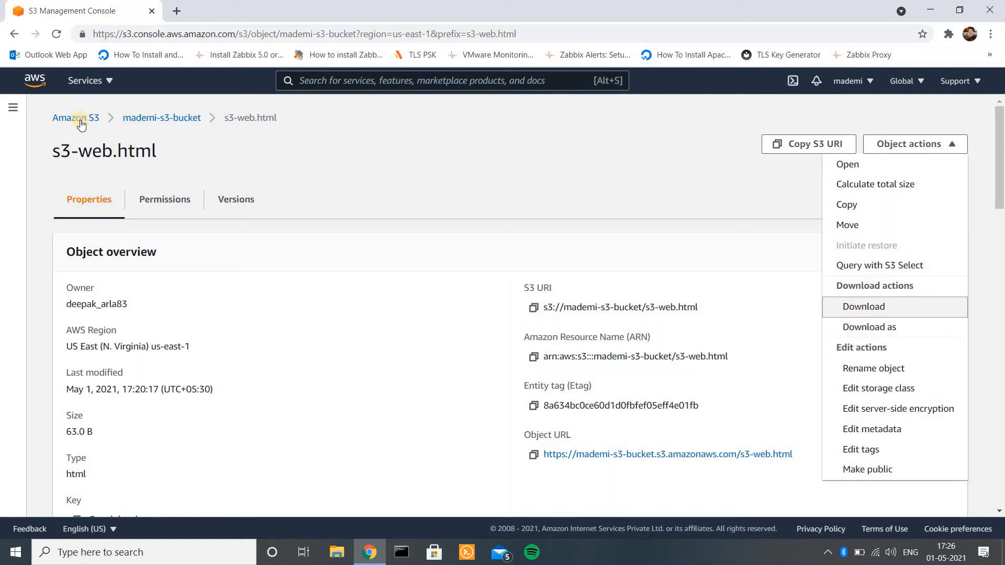
Step: Return to the objects of mademi-s3-bucket and select s3-web.html
left_click(152, 120)
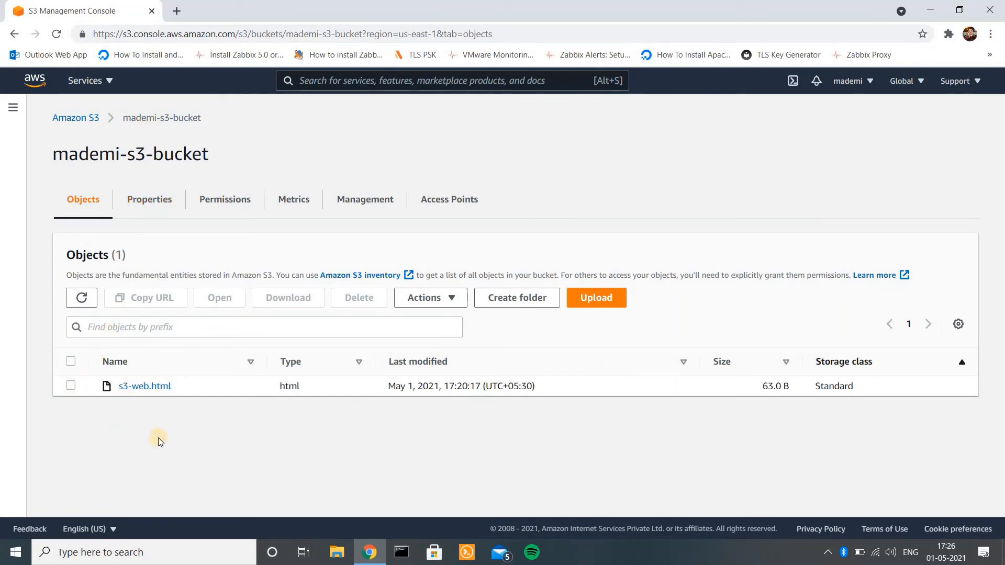
left_click(72, 388)
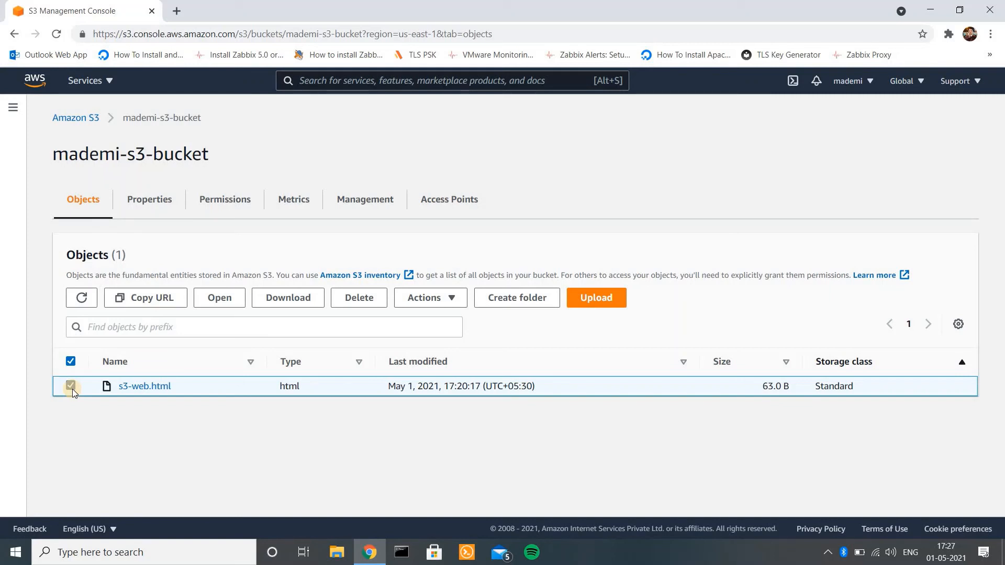
Step: Select mademi-s3-bucket in the bucket list, try to delete it, and cancel the deletion
left_click(67, 119)
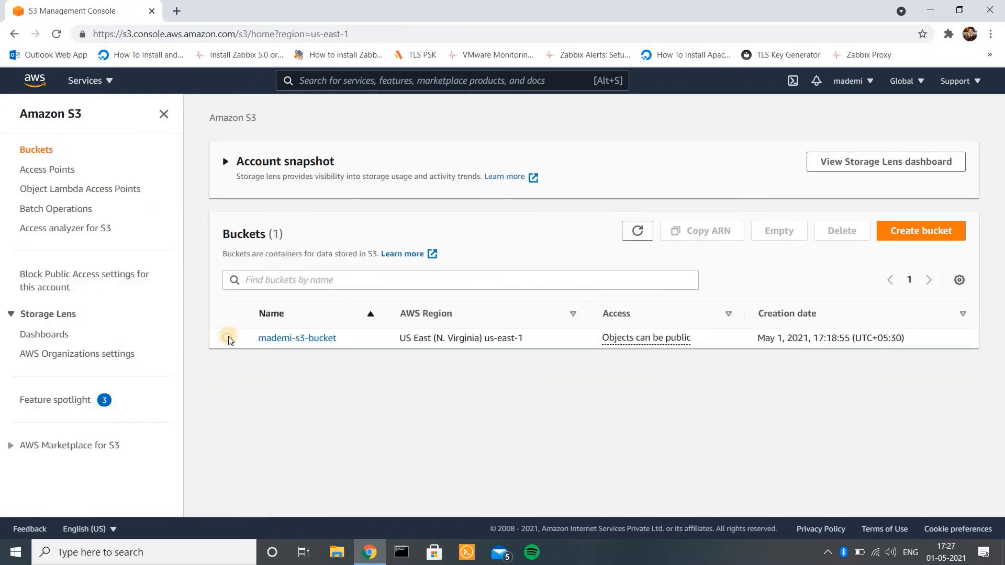
left_click(228, 338)
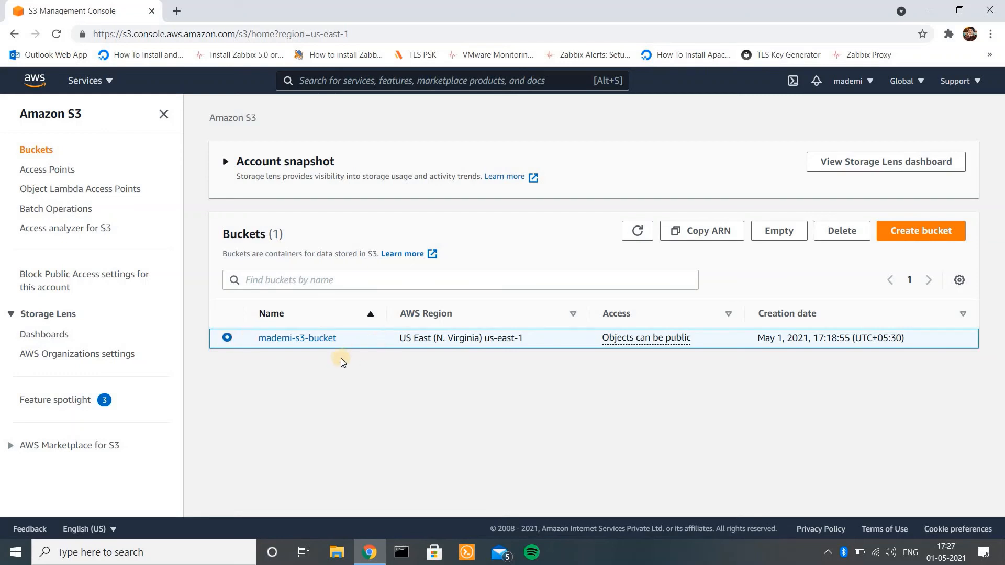
left_click(853, 235)
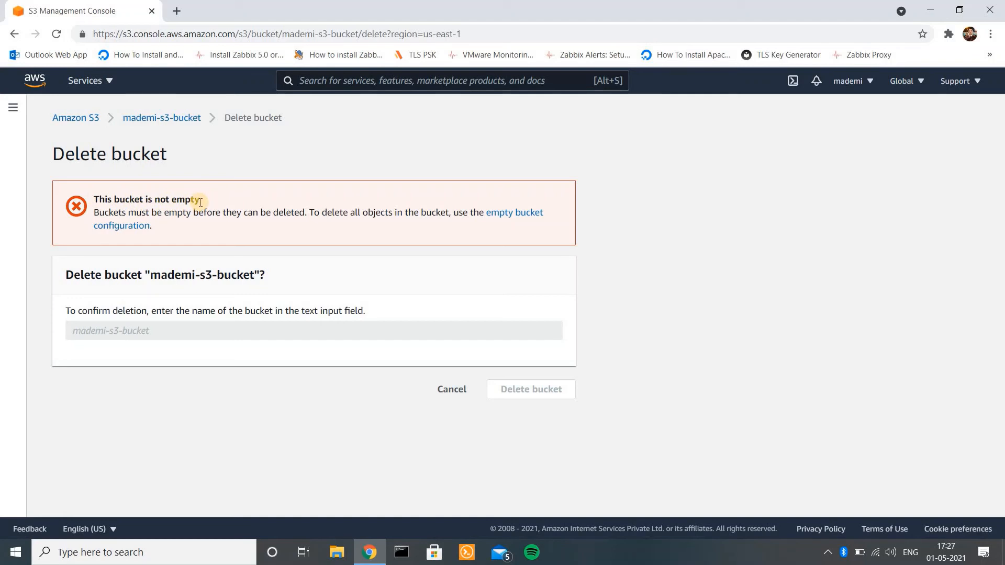
left_click(451, 391)
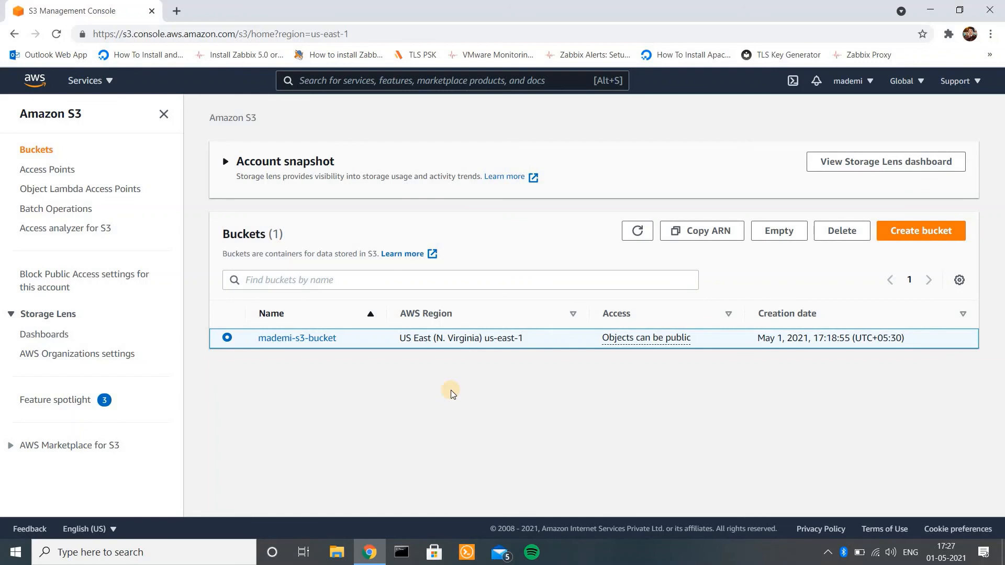
Step: Permanently delete s3-web.html from mademi-s3-bucket, confirming with the text "permanently delete", and close the deletion status
left_click(302, 342)
left_click(228, 399)
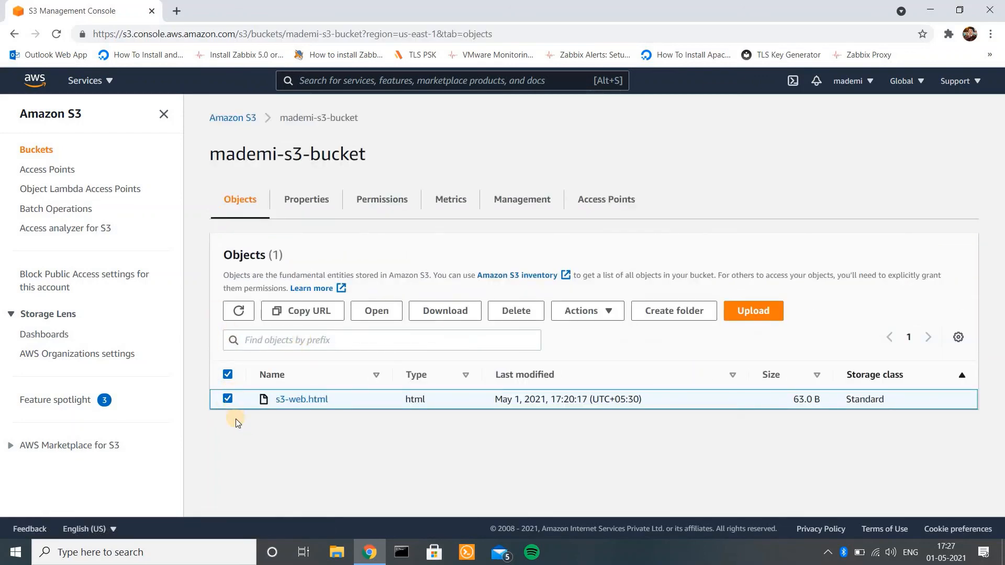
left_click(522, 309)
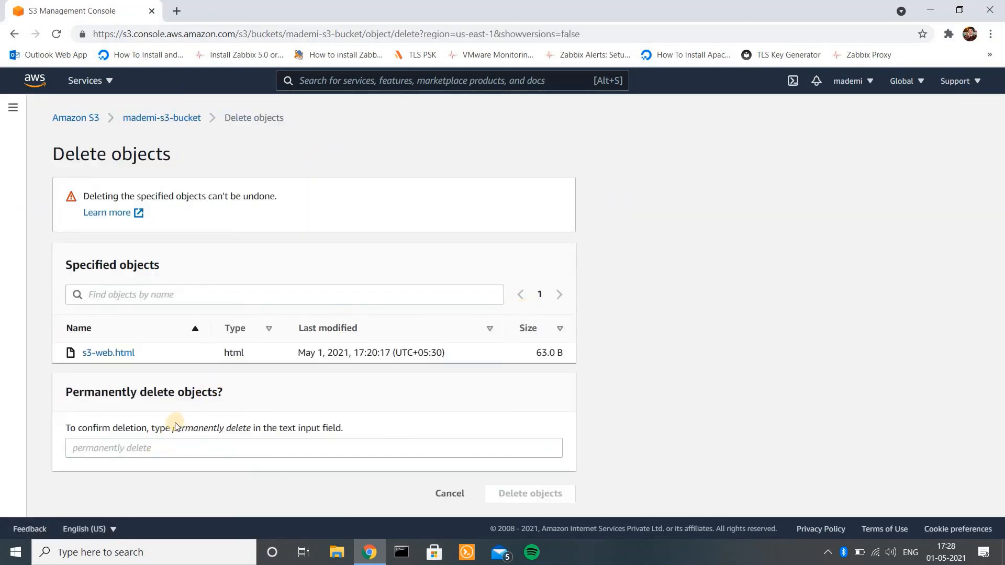
left_click_drag(174, 429, 249, 428)
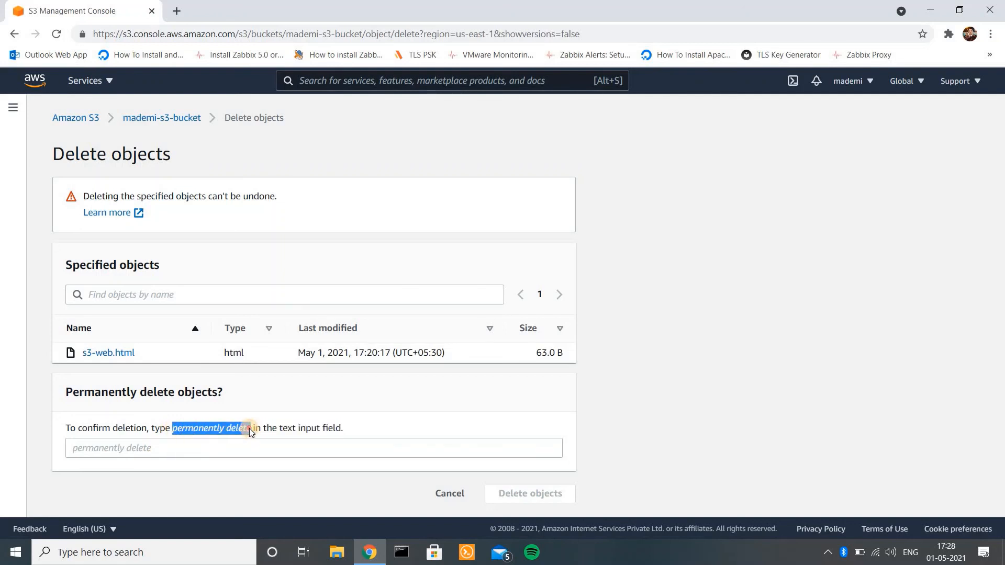
key("ctrl+c")
left_click(217, 447)
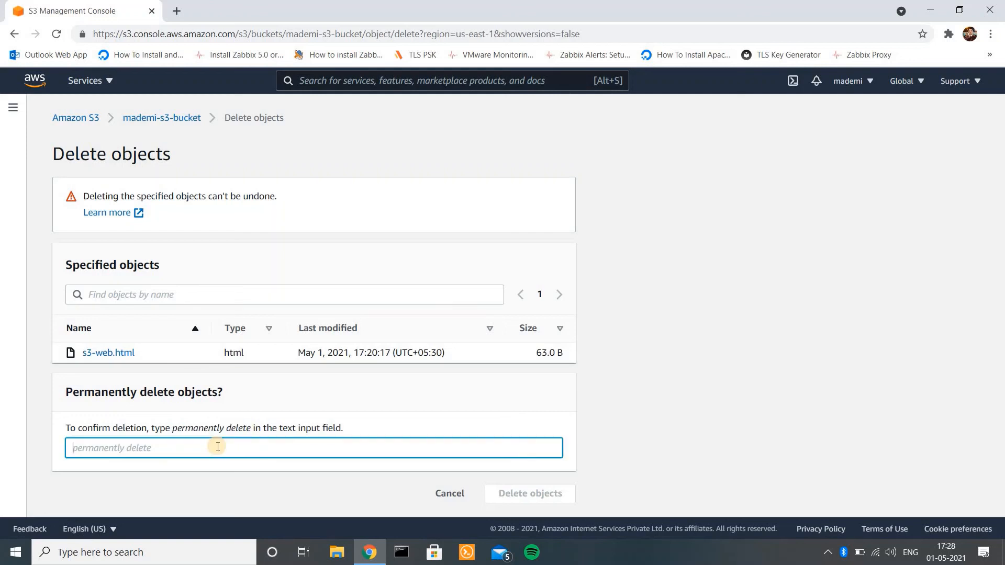
key("ctrl+v")
left_click(523, 495)
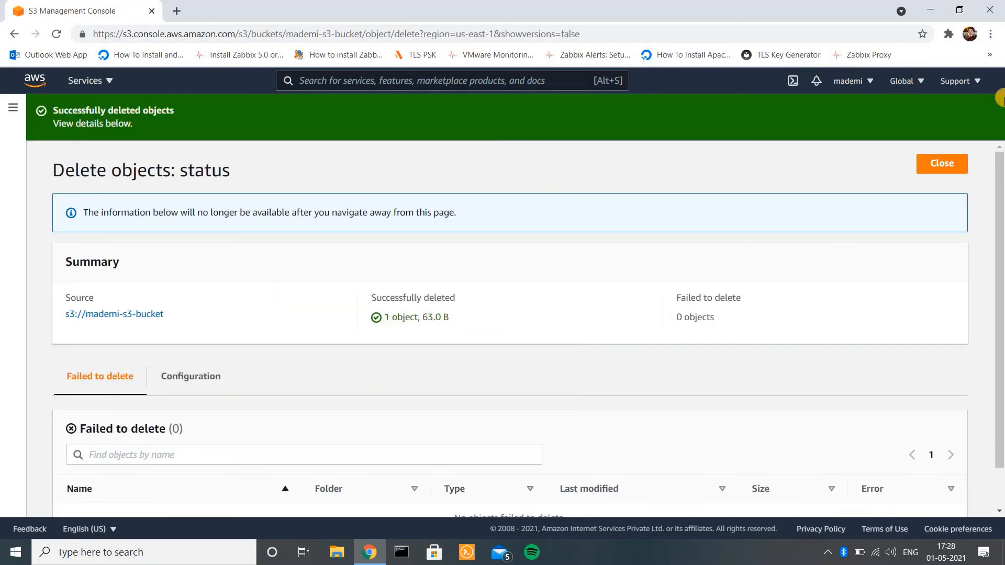
left_click(940, 164)
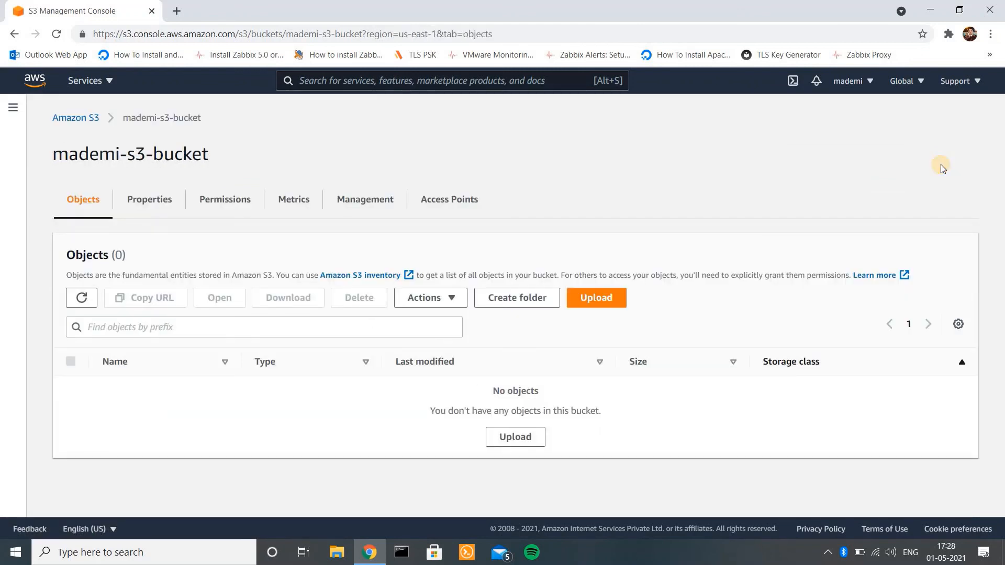
Step: Return to the bucket list and delete the emptied mademi-s3-bucket, confirming with the bucket name mademi-s3-bucket
left_click(66, 120)
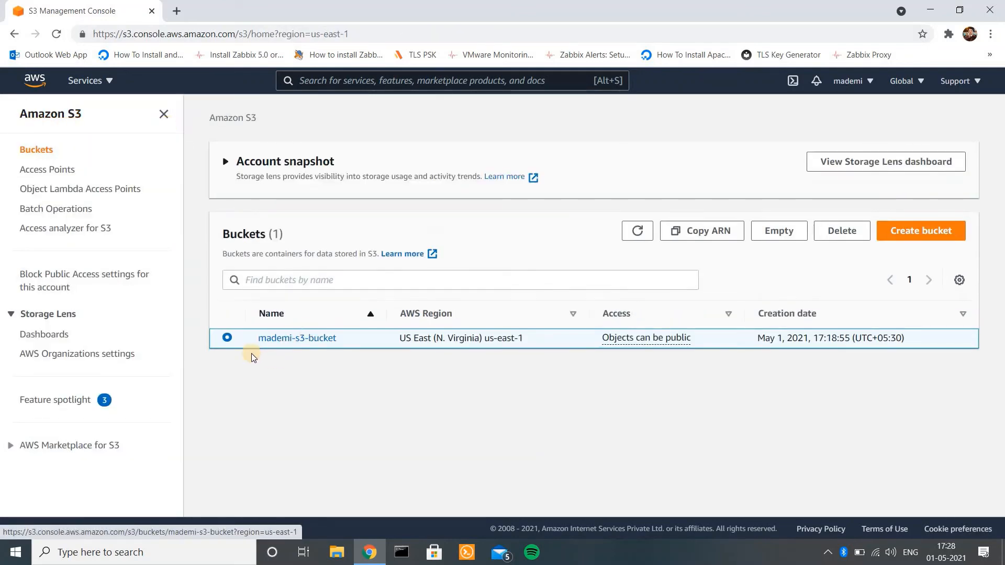
left_click(228, 339)
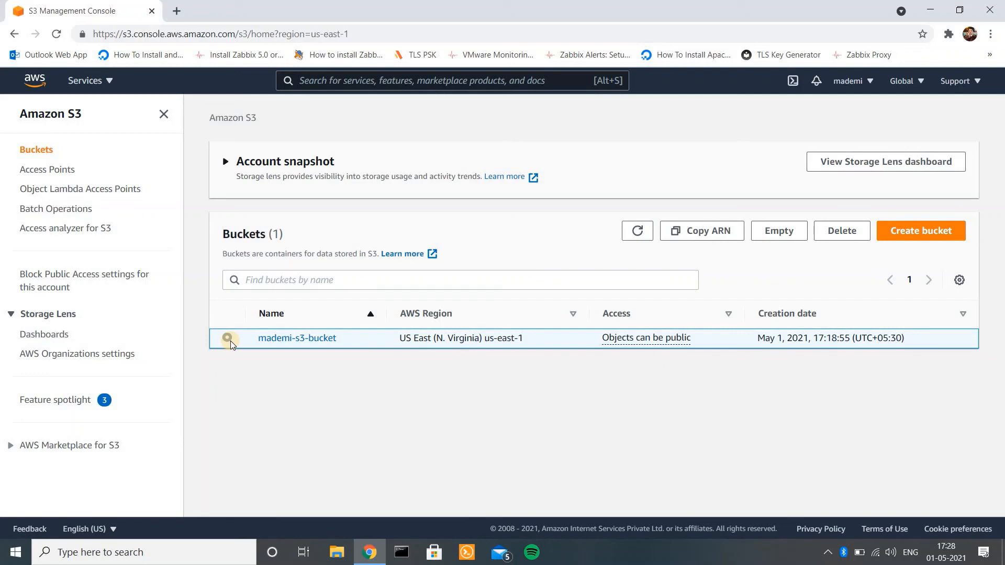
left_click(837, 234)
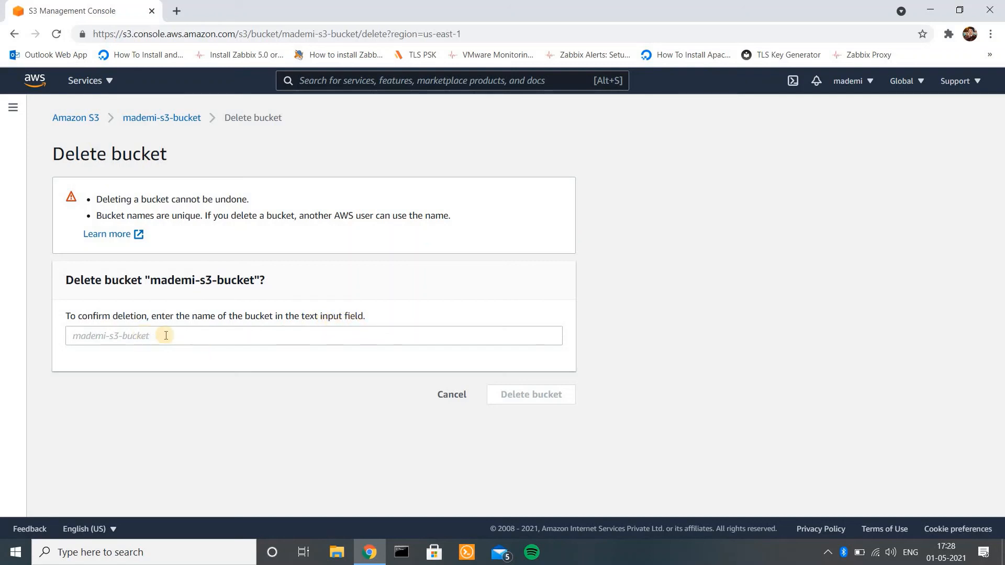
left_click(166, 335)
type("made")
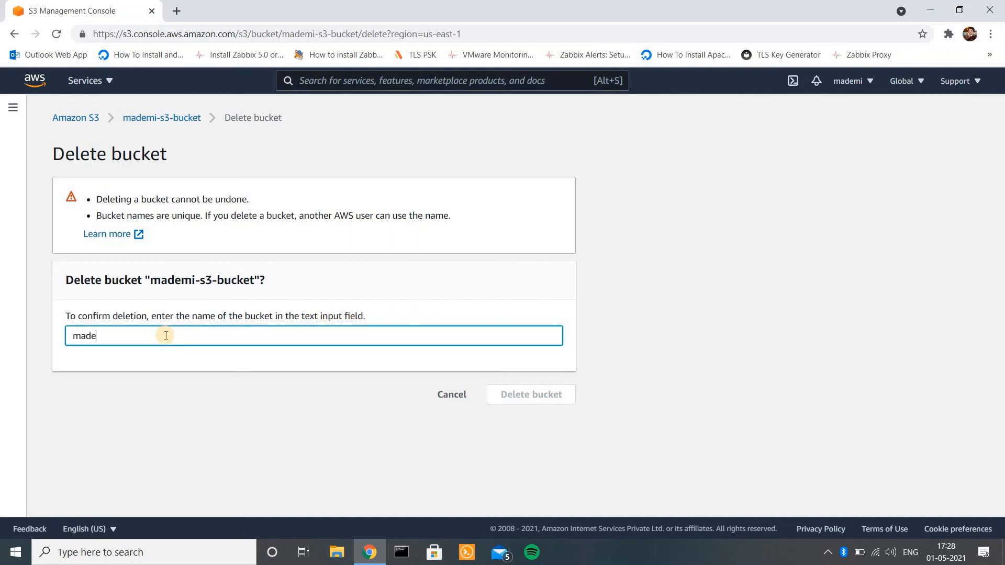
type("mi-s3-bucket")
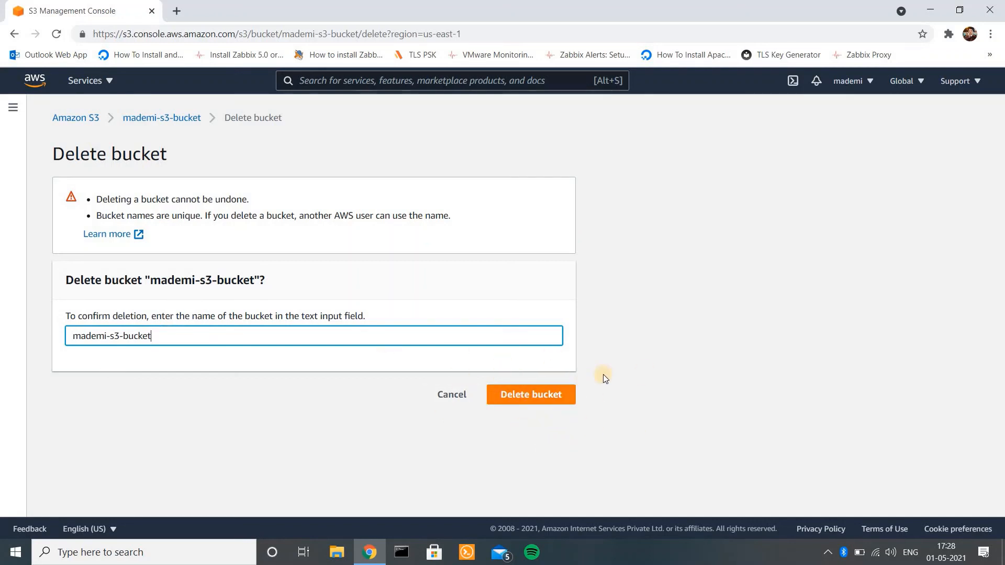
left_click(525, 397)
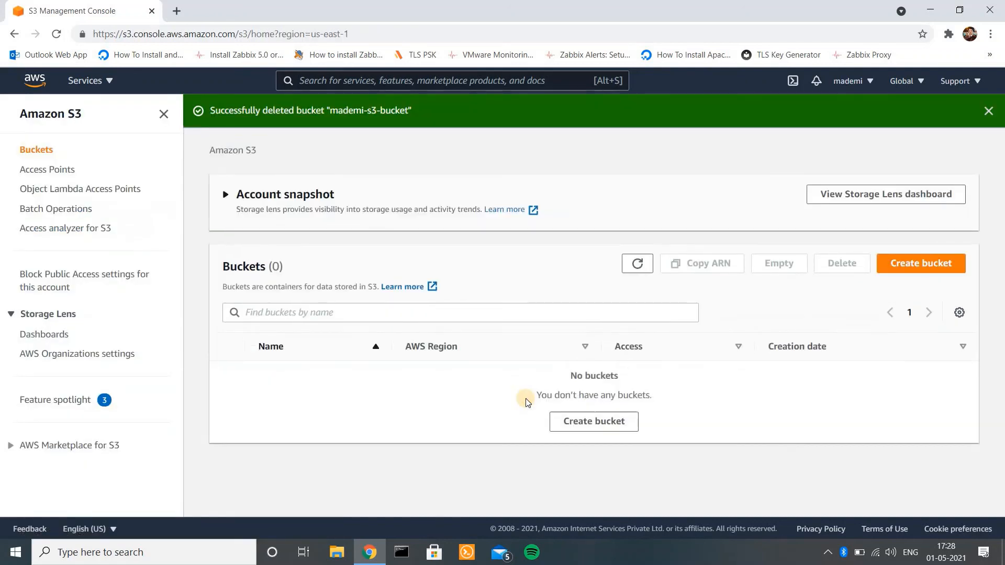